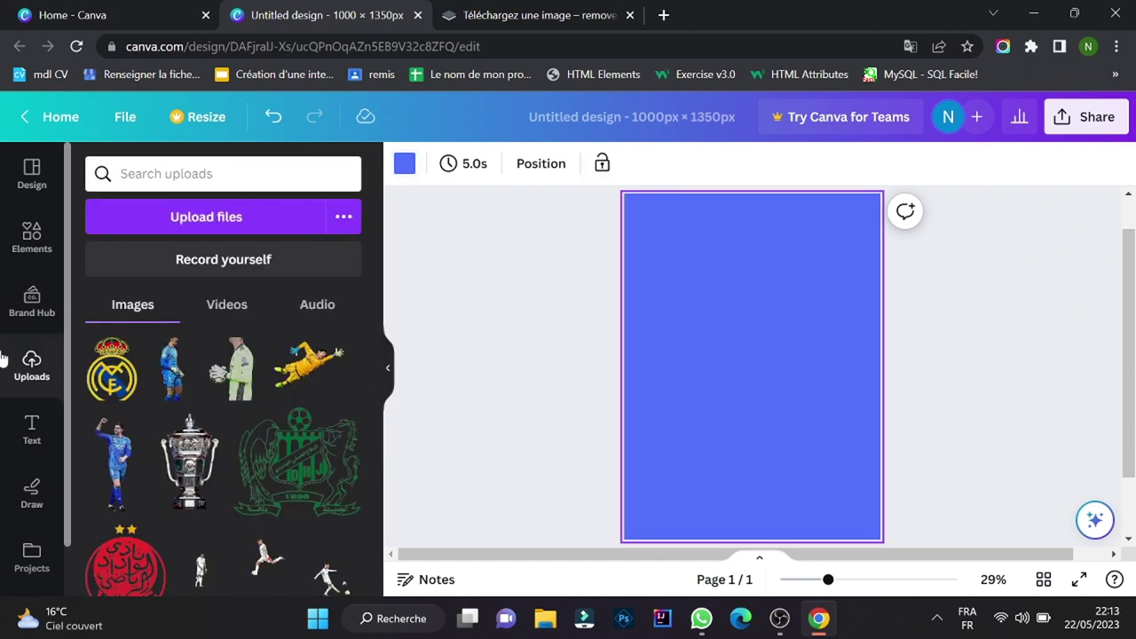
Step: Add the Real Madrid crest, shrink it slightly and centre it near the top
{"action": "left_click", "coordinate": [111, 369]}
{"action": "left_click_drag", "start_coordinate": [753, 373], "coordinate": [752, 316]}
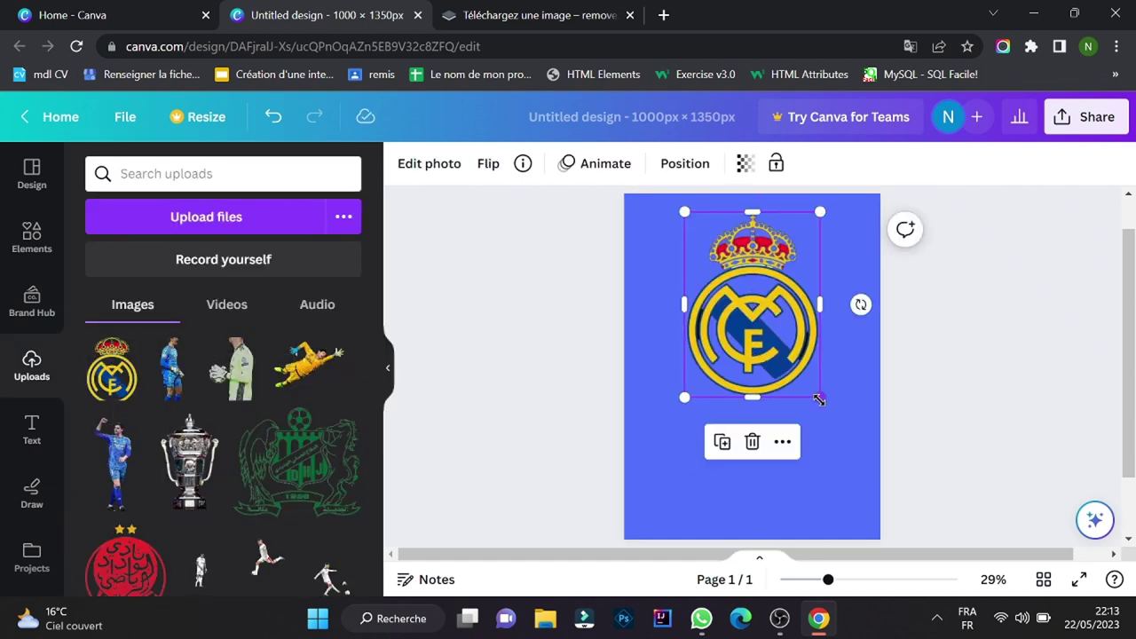
{"action": "left_click_drag", "start_coordinate": [819, 400], "coordinate": [806, 385]}
{"action": "left_click_drag", "start_coordinate": [785, 342], "coordinate": [791, 349]}
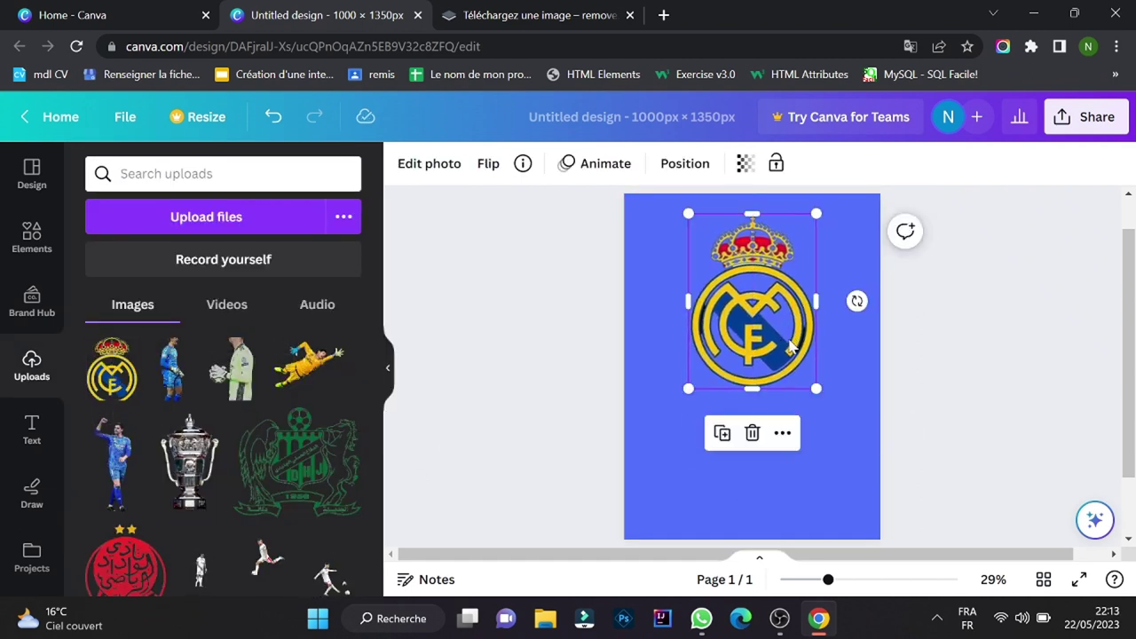
{"action": "left_click", "coordinate": [584, 363]}
{"action": "left_click", "coordinate": [753, 311]}
Step: Apply the Capri filter to the crest after trying Nordic
{"action": "left_click", "coordinate": [429, 164]}
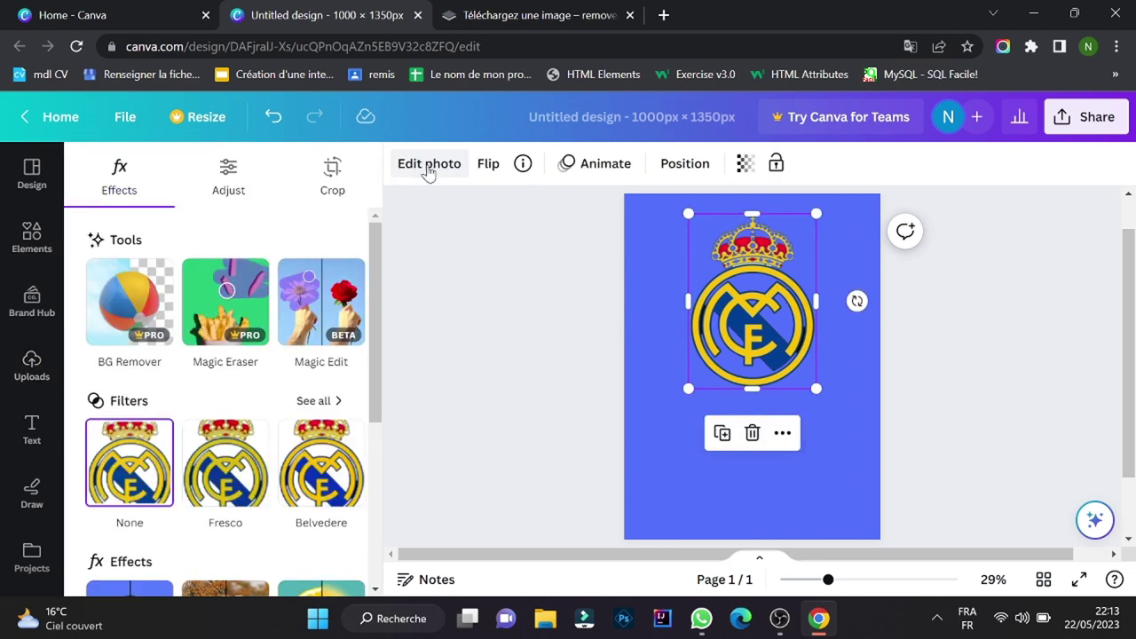
{"action": "left_click", "coordinate": [315, 401]}
{"action": "scroll", "coordinate": [274, 494], "scroll_direction": "down", "scroll_amount": 3}
{"action": "scroll", "coordinate": [236, 497], "scroll_direction": "down", "scroll_amount": 2}
{"action": "left_click", "coordinate": [236, 497]}
{"action": "left_click", "coordinate": [225, 262]}
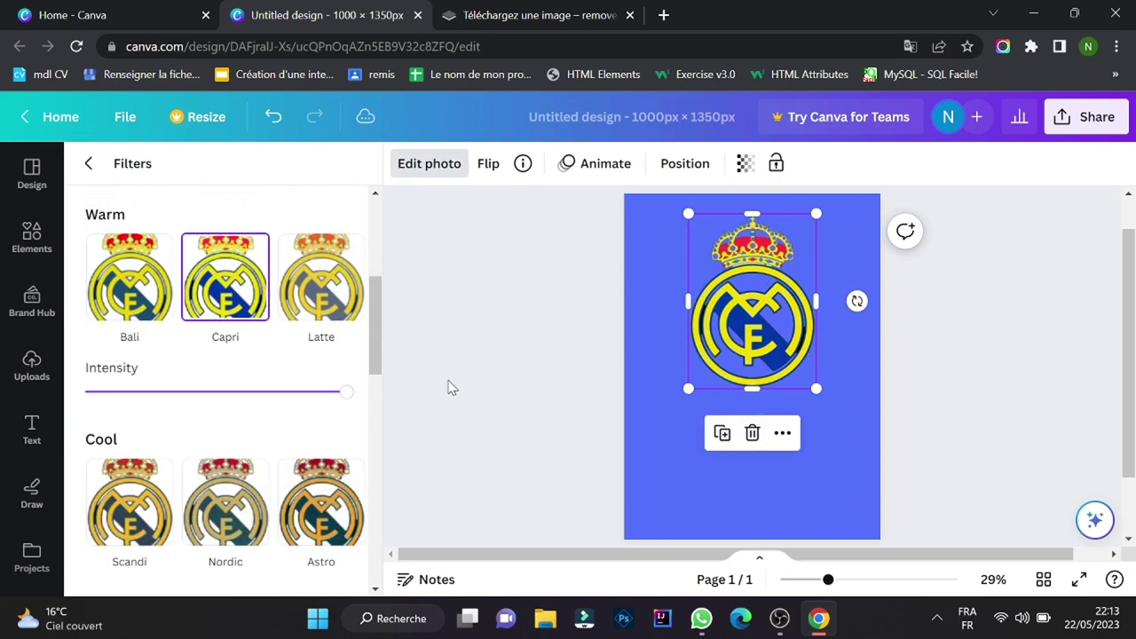
Step: Add the pale-green-kit goalkeeper cut-out, shrink it and centre it over the crest
{"action": "left_click", "coordinate": [31, 364]}
{"action": "left_click", "coordinate": [230, 368]}
{"action": "left_click_drag", "start_coordinate": [752, 468], "coordinate": [754, 453]}
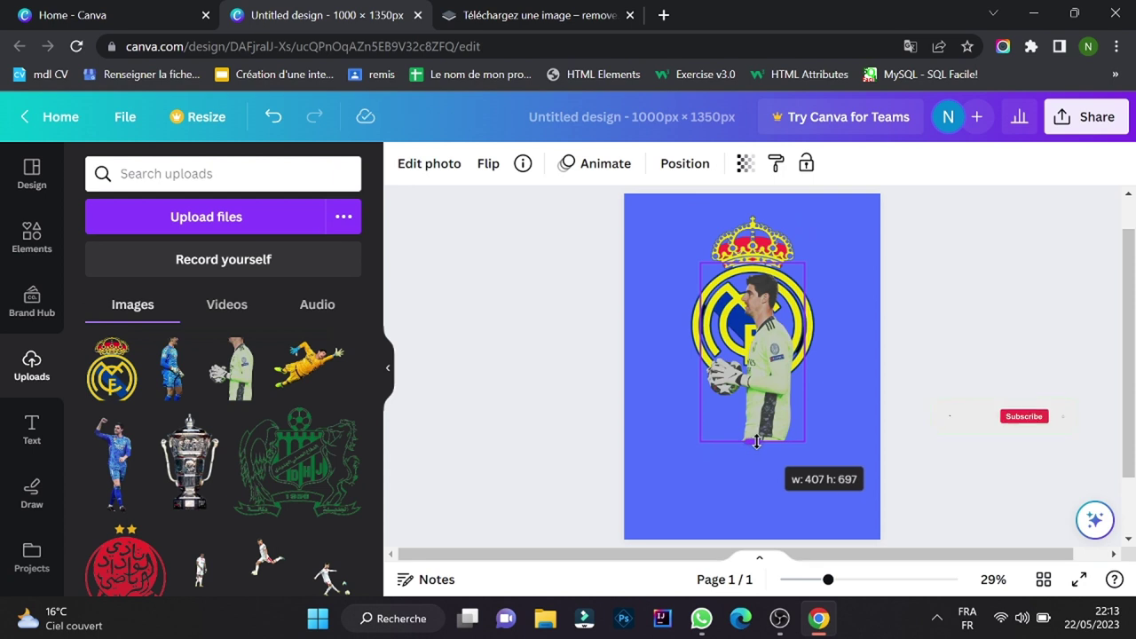
{"action": "left_click_drag", "start_coordinate": [752, 355], "coordinate": [753, 287]}
{"action": "left_click_drag", "start_coordinate": [791, 367], "coordinate": [778, 351]}
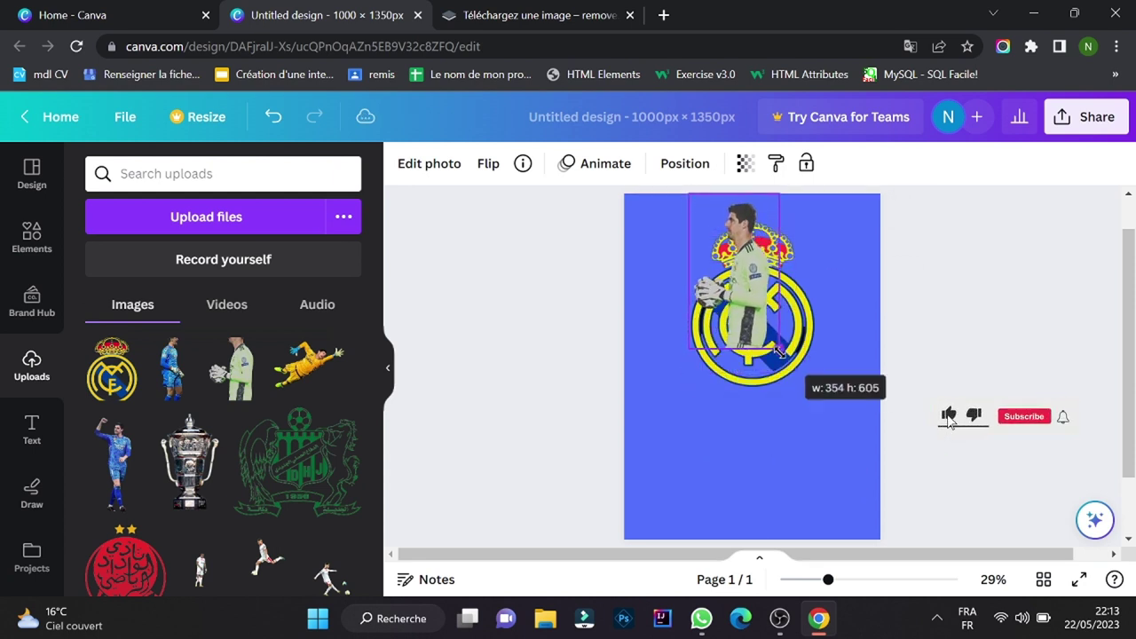
{"action": "left_click_drag", "start_coordinate": [740, 293], "coordinate": [749, 319]}
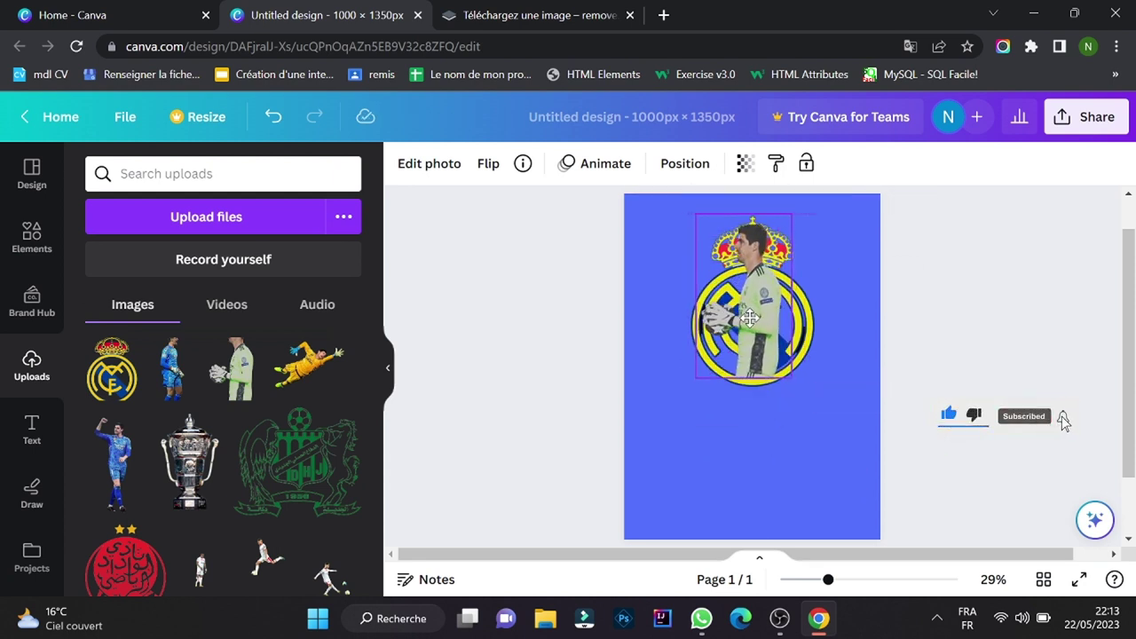
Step: Add a soft blurred circle over the crest and colour it white
{"action": "left_click", "coordinate": [32, 236]}
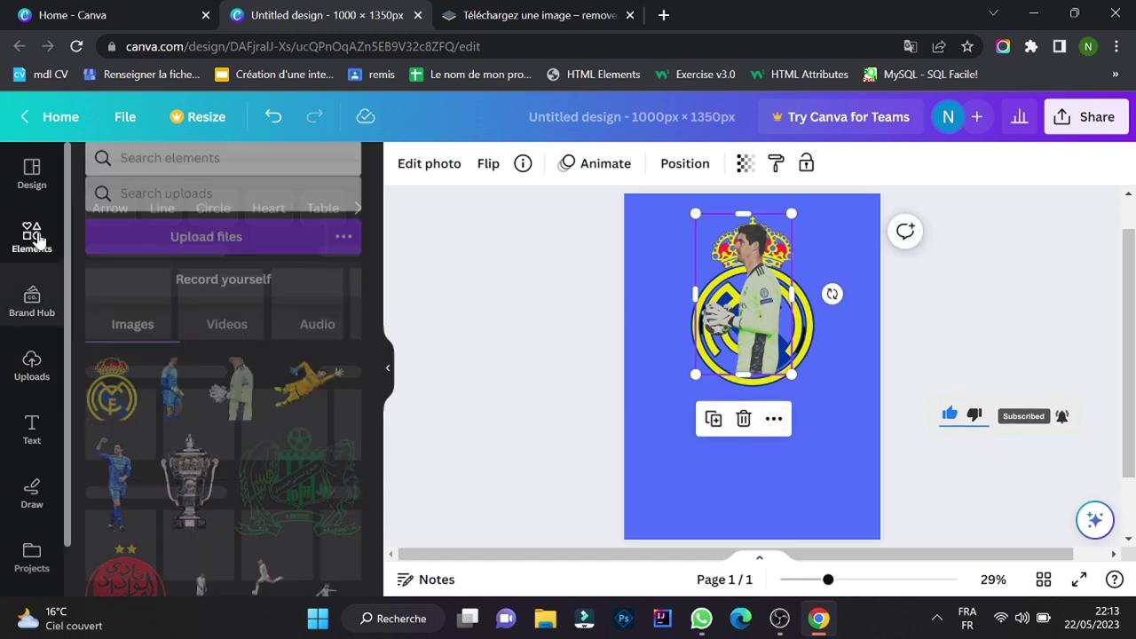
{"action": "left_click", "coordinate": [786, 379]}
{"action": "left_click_drag", "start_coordinate": [799, 410], "coordinate": [746, 350]}
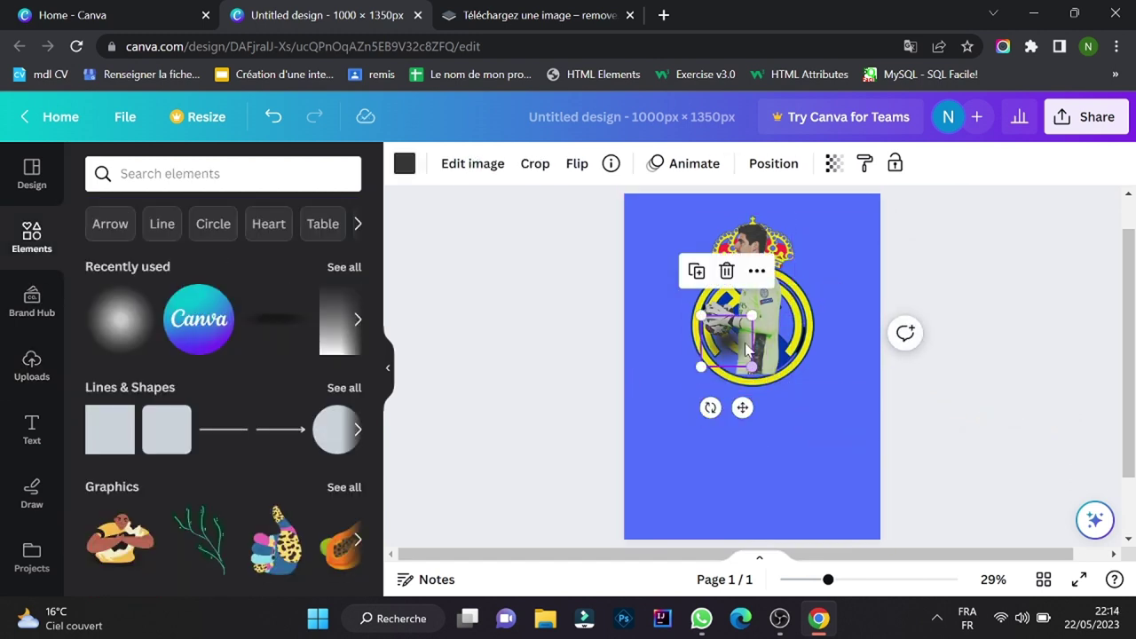
{"action": "left_click", "coordinate": [403, 164]}
{"action": "scroll", "coordinate": [287, 448], "scroll_direction": "down", "scroll_amount": 3}
{"action": "left_click", "coordinate": [342, 441]}
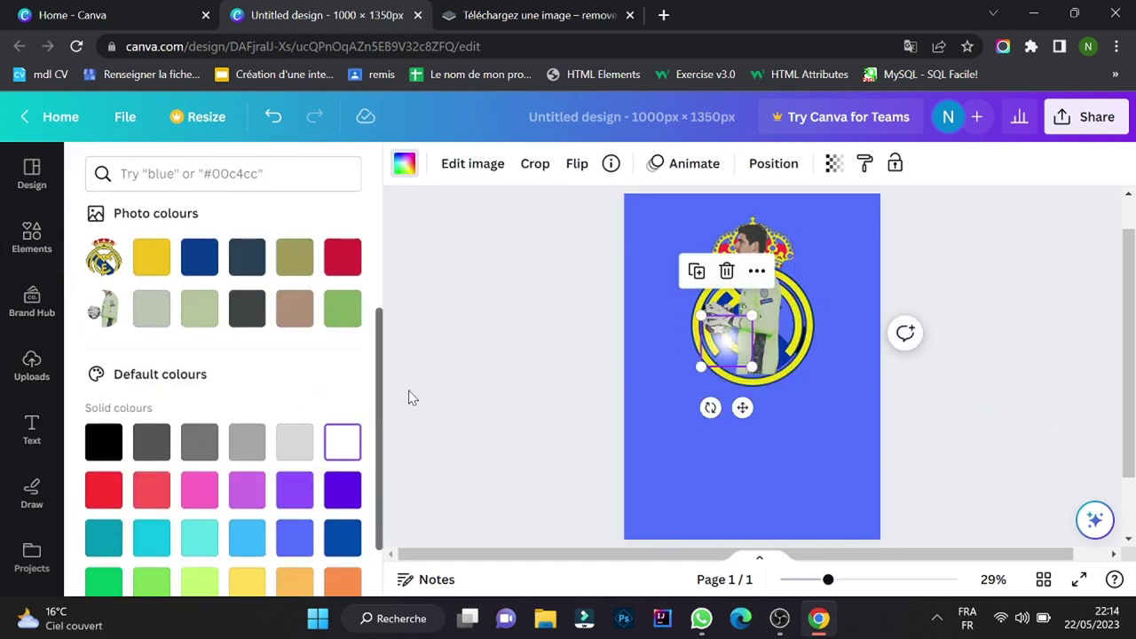
{"action": "left_click", "coordinate": [735, 360]}
Step: Position the white glow at the crest's base and duplicate it
{"action": "left_click_drag", "start_coordinate": [735, 359], "coordinate": [736, 374]}
{"action": "left_click", "coordinate": [833, 163]}
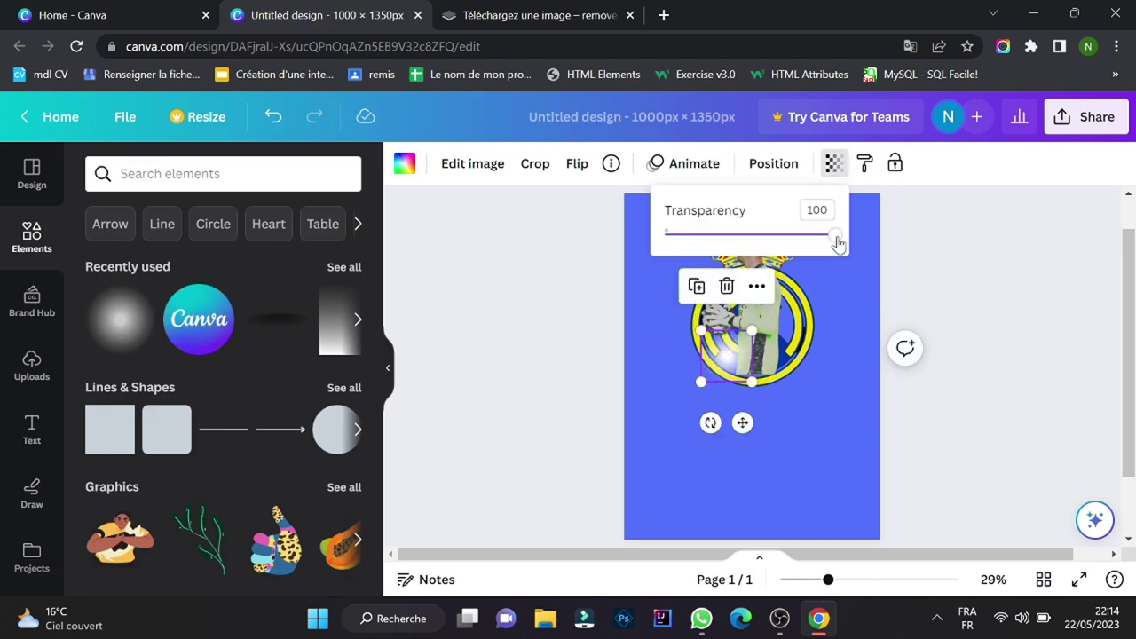
{"action": "left_click", "coordinate": [697, 287]}
{"action": "left_click_drag", "start_coordinate": [732, 370], "coordinate": [748, 366]}
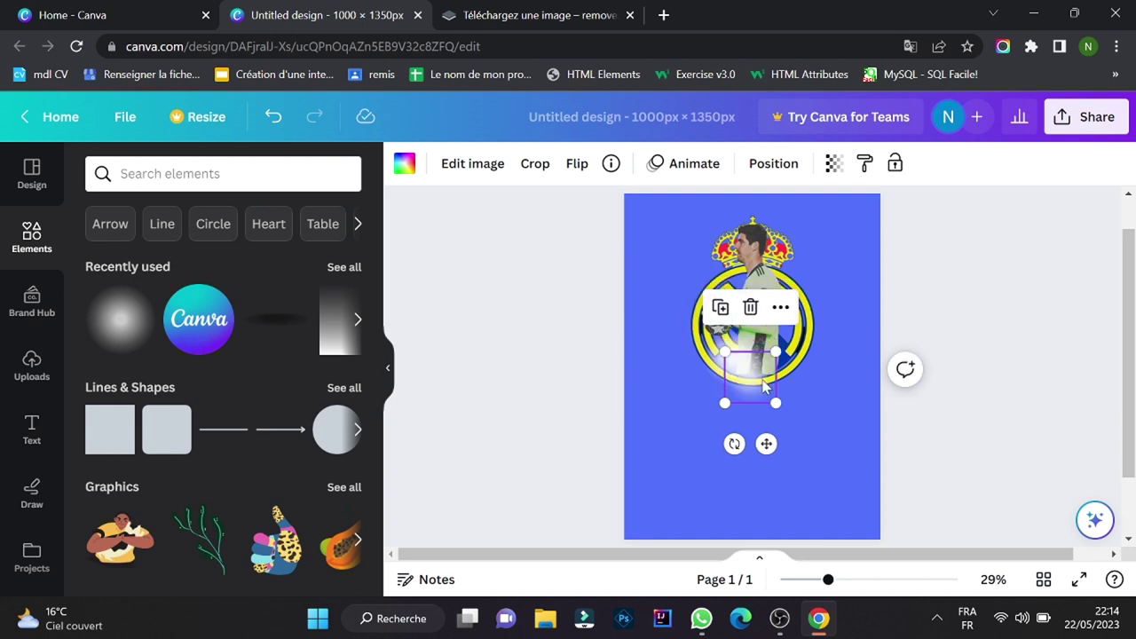
{"action": "mouse_move", "coordinate": [749, 366]}
{"action": "left_mouse_down"}
{"action": "mouse_move", "coordinate": [735, 373]}
{"action": "mouse_move", "coordinate": [805, 372]}
{"action": "mouse_move", "coordinate": [753, 363]}
{"action": "mouse_move", "coordinate": [774, 357]}
{"action": "mouse_move", "coordinate": [771, 378]}
{"action": "left_mouse_up"}
{"action": "left_click", "coordinate": [720, 283]}
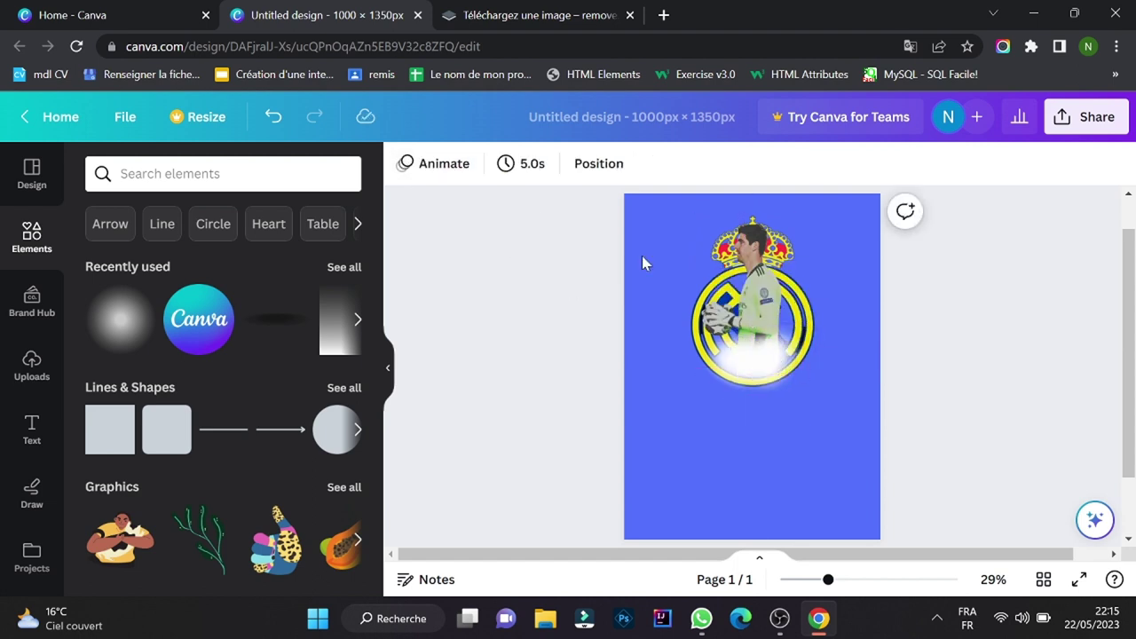
Step: Keep the duplicate glow white after trying a blue colour
{"action": "left_click", "coordinate": [404, 165]}
{"action": "scroll", "coordinate": [222, 444], "scroll_direction": "down", "scroll_amount": 3}
{"action": "left_click", "coordinate": [294, 521]}
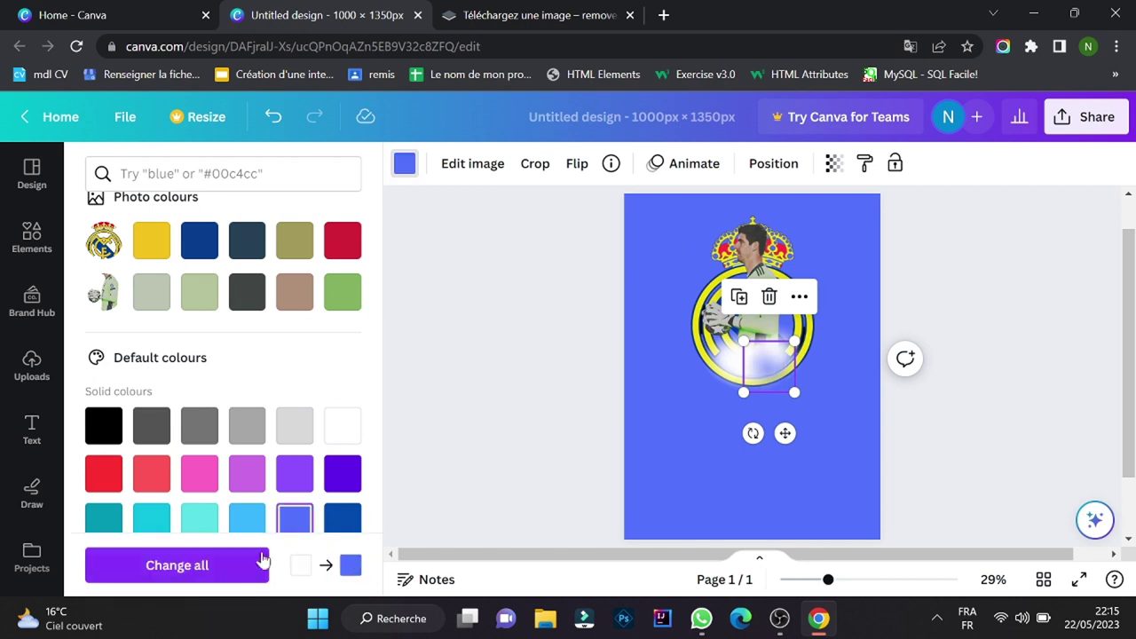
{"action": "left_click", "coordinate": [344, 427]}
Step: Reset the page background colour to blue
{"action": "left_click", "coordinate": [666, 461]}
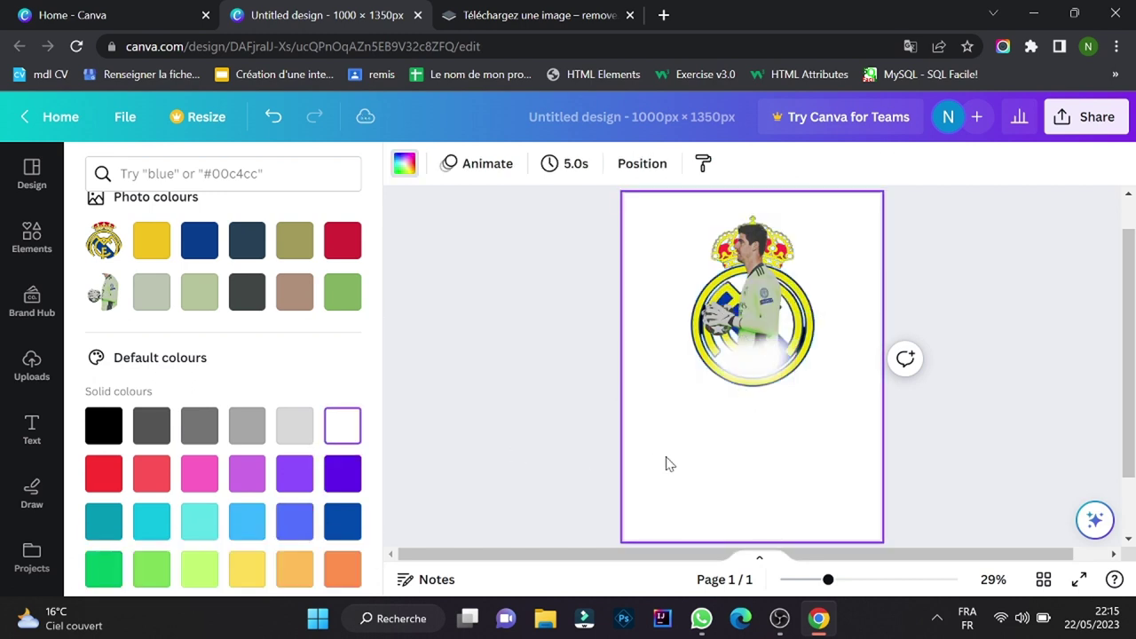
{"action": "left_click", "coordinate": [405, 166]}
{"action": "left_click", "coordinate": [405, 165]}
{"action": "scroll", "coordinate": [222, 444], "scroll_direction": "down", "scroll_amount": 1}
{"action": "left_click", "coordinate": [294, 550]}
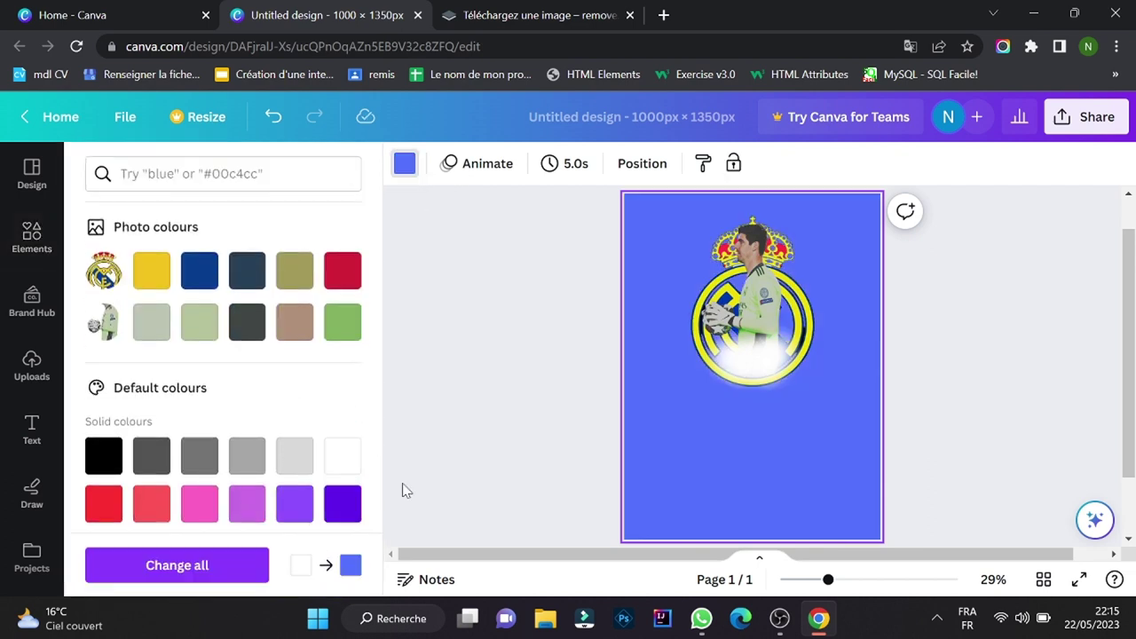
{"action": "left_click", "coordinate": [400, 487]}
{"action": "left_click", "coordinate": [32, 364]}
Step: Add the blue-kit goalkeeper, resize it and place it below the crest
{"action": "left_click", "coordinate": [129, 454]}
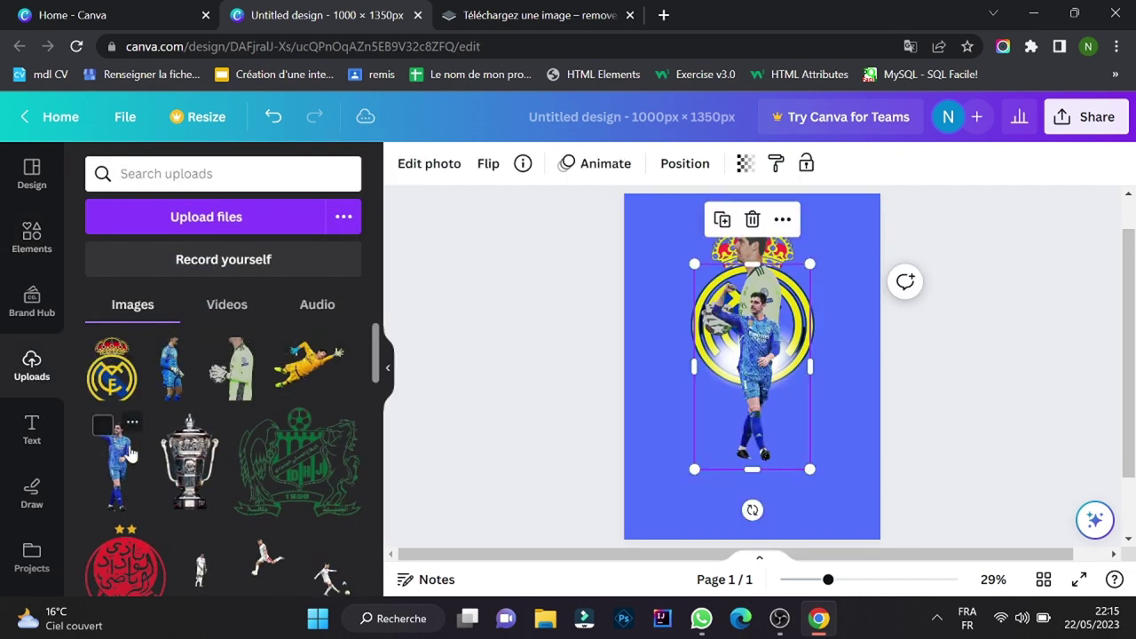
{"action": "left_click_drag", "start_coordinate": [804, 472], "coordinate": [773, 406]}
{"action": "left_click_drag", "start_coordinate": [735, 355], "coordinate": [760, 399]}
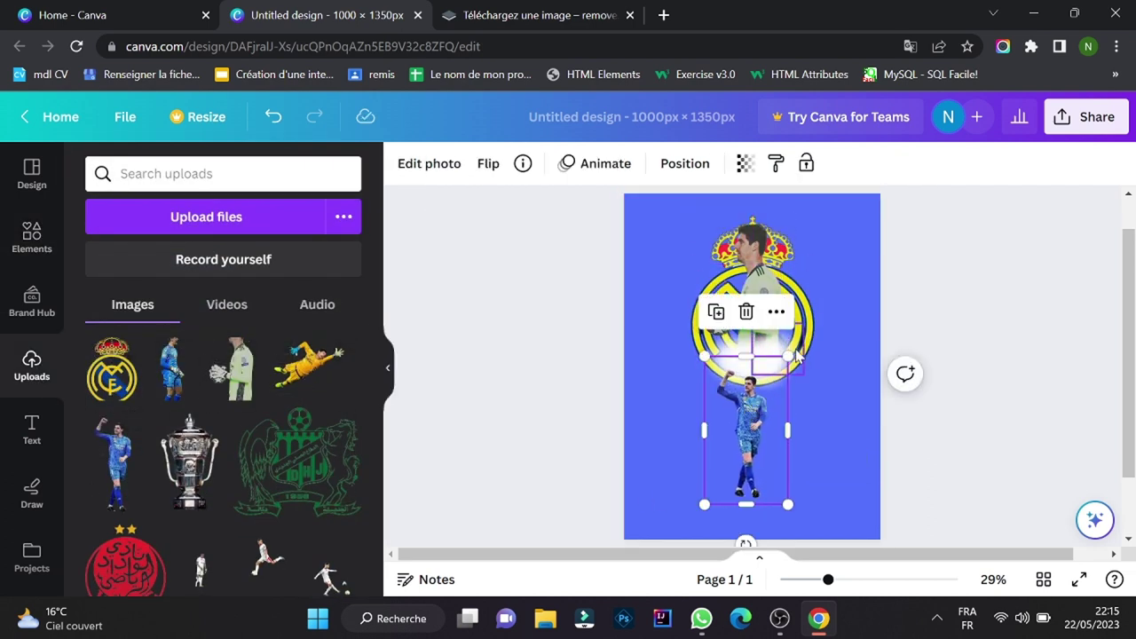
{"action": "left_click_drag", "start_coordinate": [787, 337], "coordinate": [818, 312]}
{"action": "left_click_drag", "start_coordinate": [750, 375], "coordinate": [769, 382]}
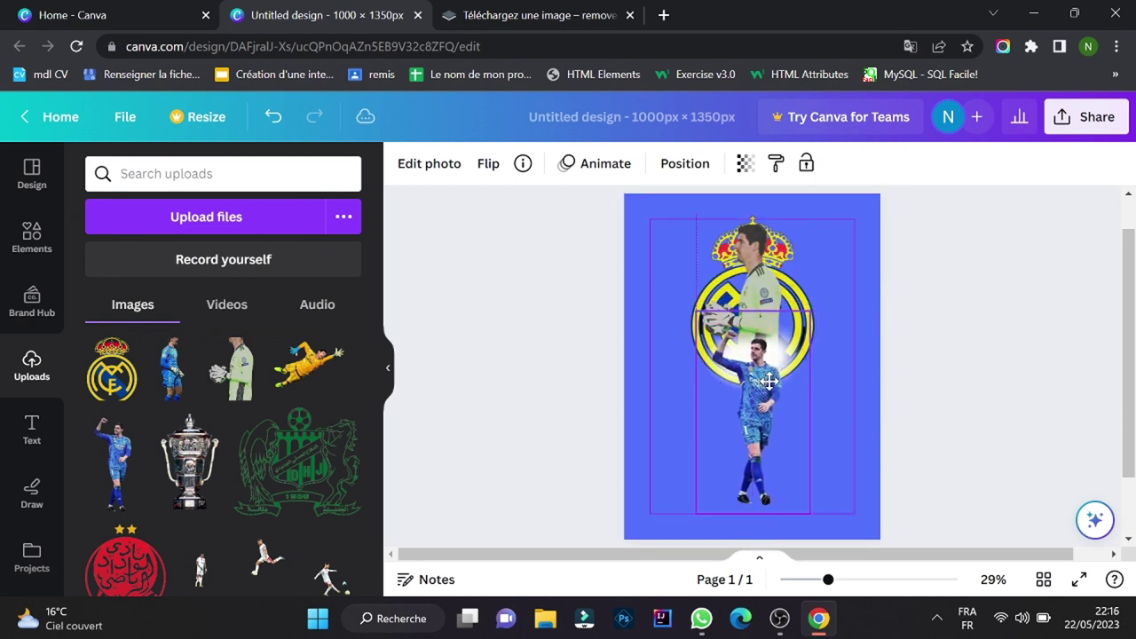
Step: Add a smaller goalkeeper cut-out at the bottom-right of the poster
{"action": "left_click", "coordinate": [171, 368]}
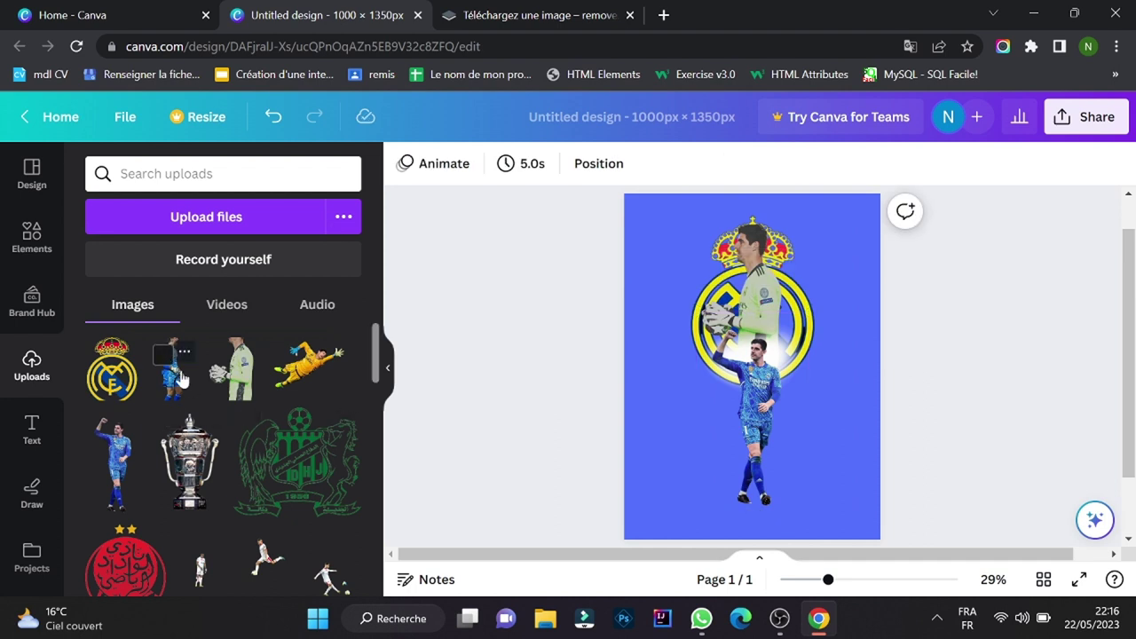
{"action": "left_click_drag", "start_coordinate": [806, 474], "coordinate": [755, 417]}
{"action": "left_click_drag", "start_coordinate": [726, 343], "coordinate": [832, 474]}
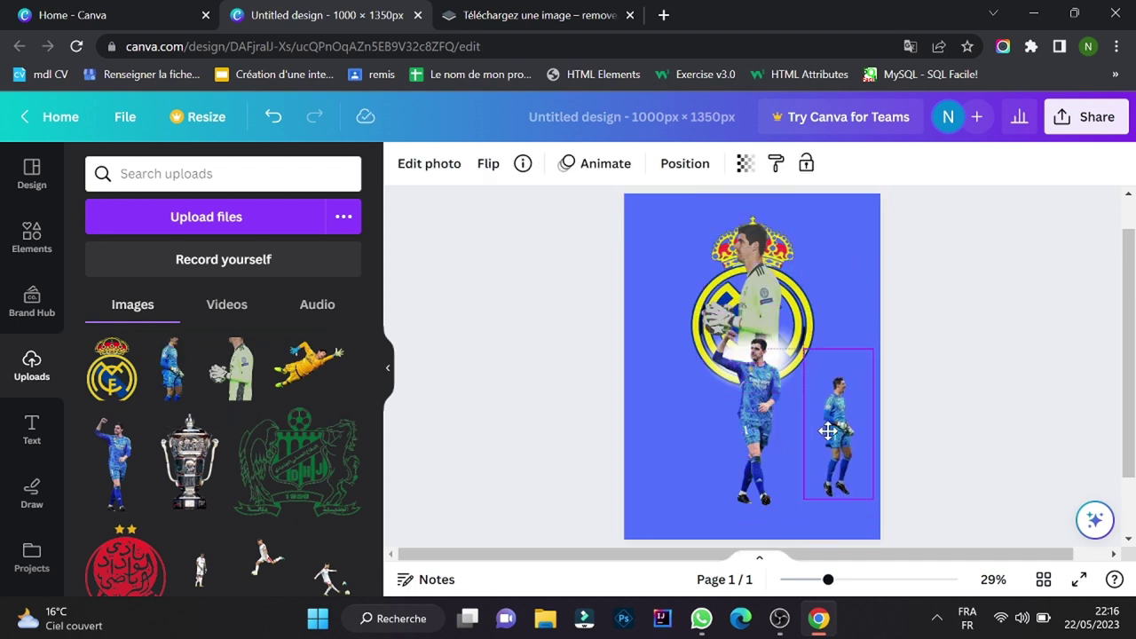
{"action": "left_click_drag", "start_coordinate": [829, 396], "coordinate": [830, 390]}
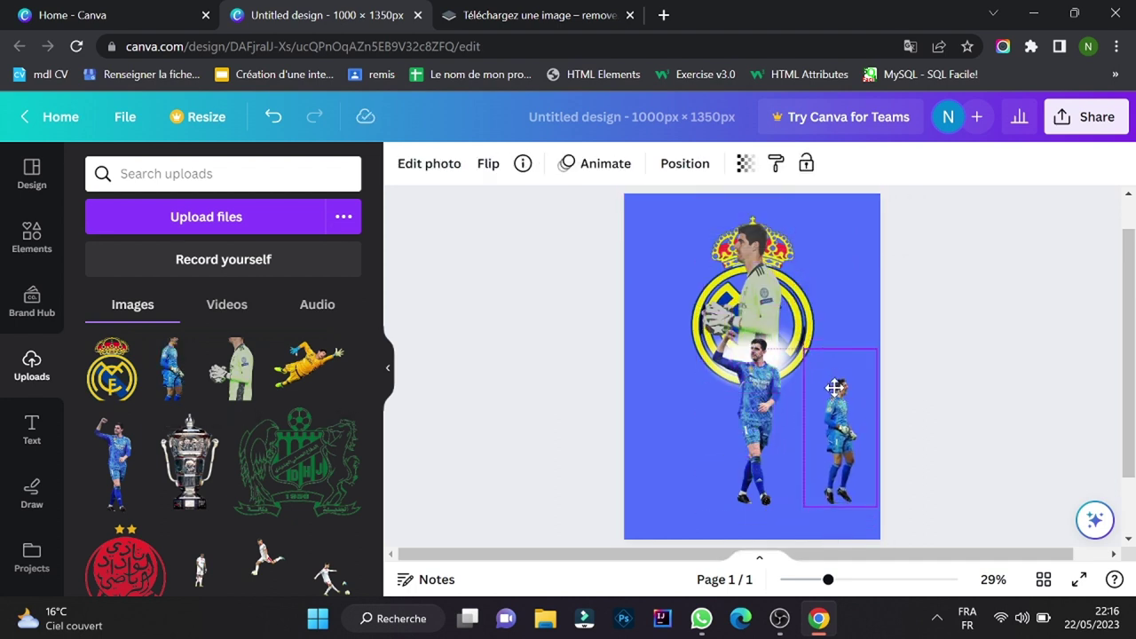
Step: Place the yellow diving goalkeeper at lower left and nudge the middle goalkeeper right
{"action": "left_click", "coordinate": [311, 364]}
{"action": "left_click_drag", "start_coordinate": [746, 373], "coordinate": [681, 450]}
{"action": "left_click", "coordinate": [759, 391]}
{"action": "left_click_drag", "start_coordinate": [761, 381], "coordinate": [768, 382]}
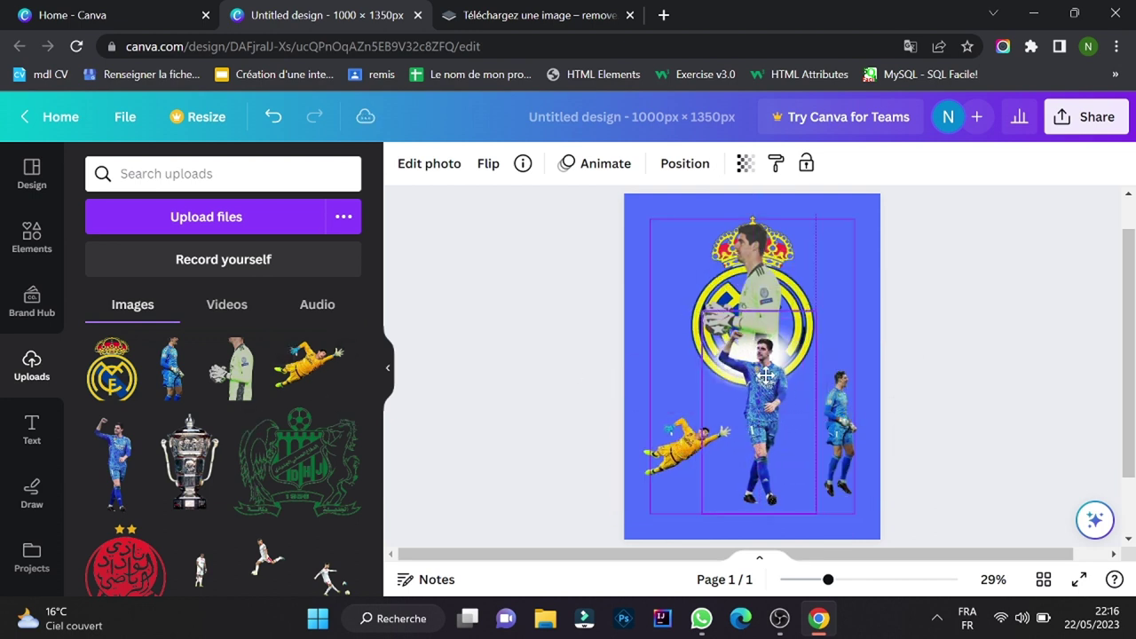
{"action": "left_click", "coordinate": [32, 235]}
Step: Add a blurred shadow bar under the diving goalkeeper and send it to the back
{"action": "left_click", "coordinate": [120, 318]}
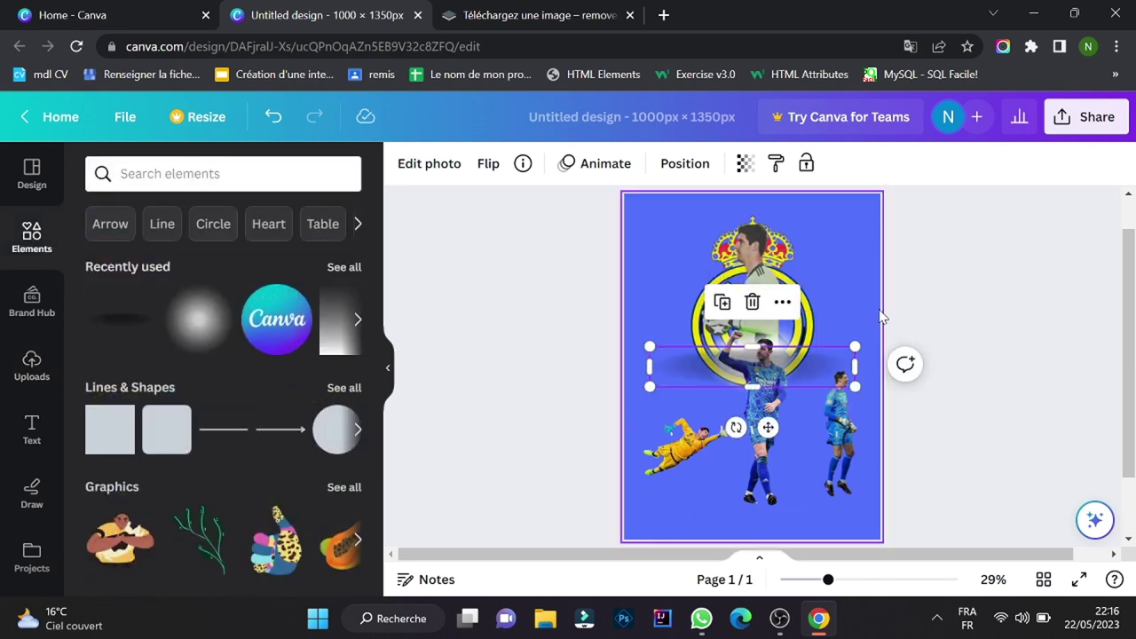
{"action": "left_click_drag", "start_coordinate": [880, 380], "coordinate": [710, 380]}
{"action": "left_click_drag", "start_coordinate": [704, 420], "coordinate": [684, 526]}
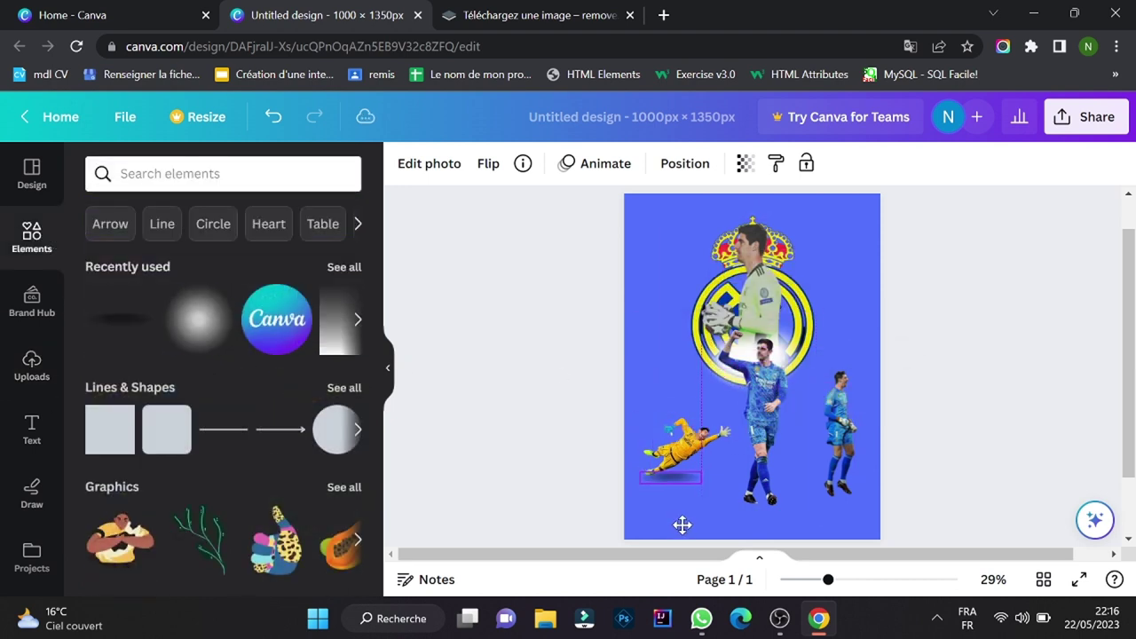
{"action": "mouse_move", "coordinate": [701, 484]}
{"action": "left_mouse_down"}
{"action": "mouse_move", "coordinate": [731, 499]}
{"action": "mouse_move", "coordinate": [695, 539]}
{"action": "left_mouse_up"}
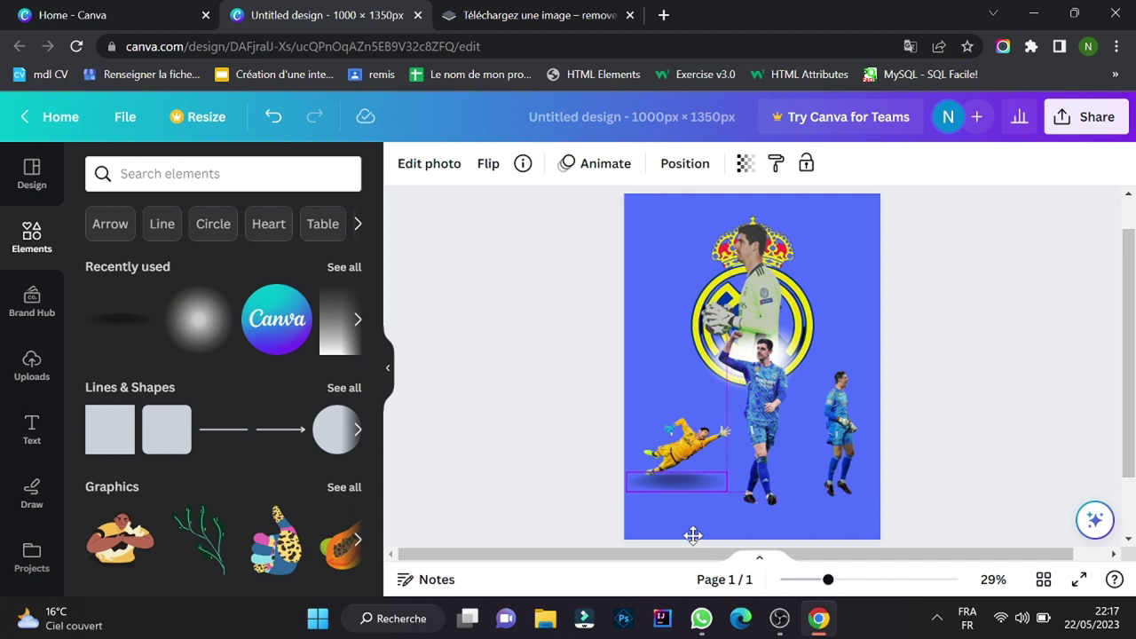
{"action": "right_click", "coordinate": [690, 483]}
{"action": "mouse_move", "coordinate": [751, 415]}
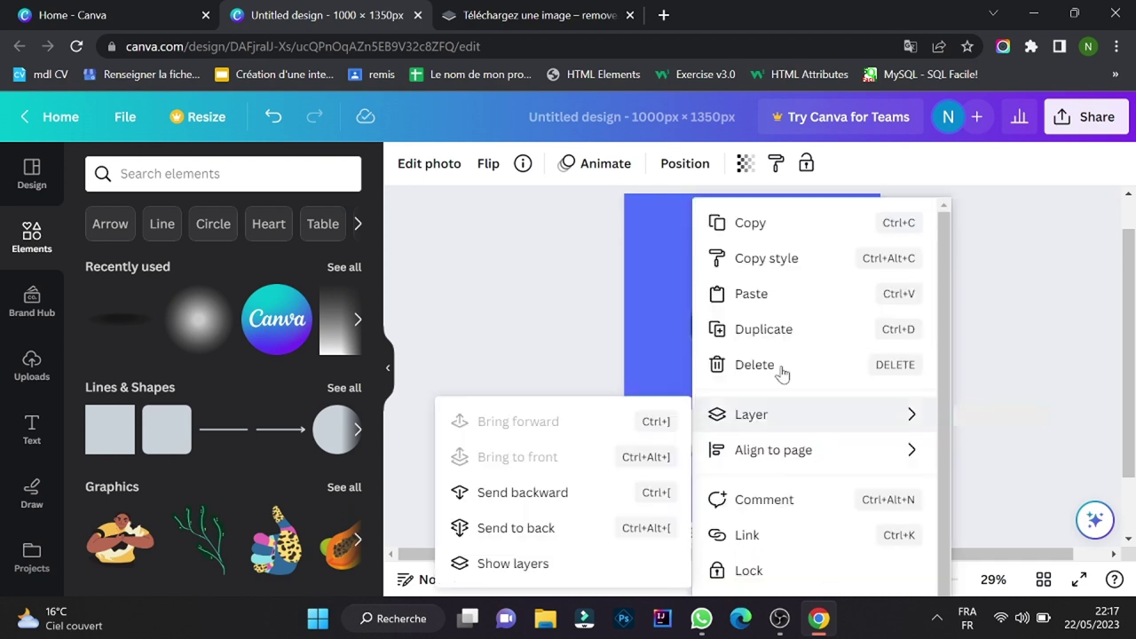
{"action": "left_click", "coordinate": [561, 543]}
Step: Place a shadow under the middle goalkeeper's feet, layered behind the player
{"action": "left_click_drag", "start_coordinate": [701, 534], "coordinate": [781, 546]}
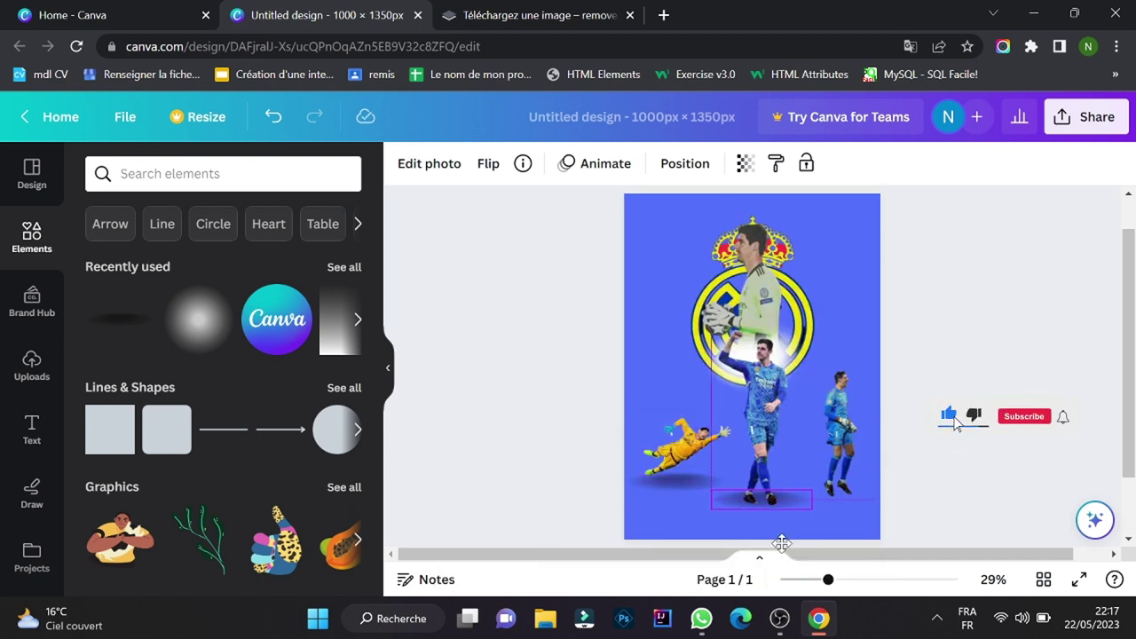
{"action": "right_click", "coordinate": [776, 499]}
{"action": "left_click", "coordinate": [735, 504]}
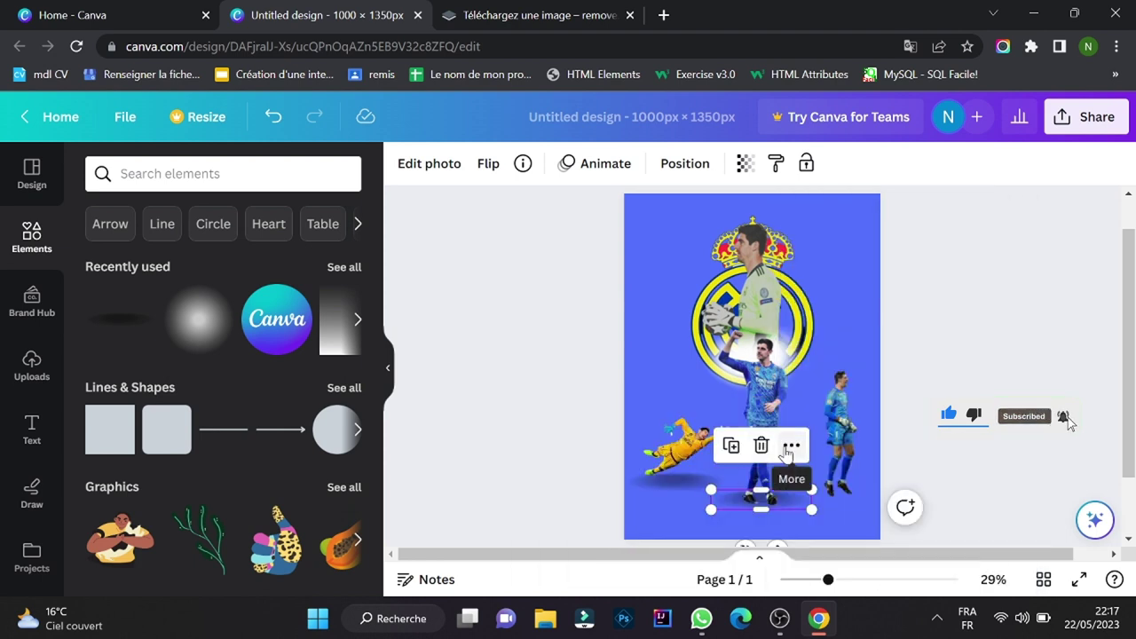
{"action": "left_click", "coordinate": [789, 446]}
{"action": "left_click", "coordinate": [449, 395]}
{"action": "left_click", "coordinate": [733, 503]}
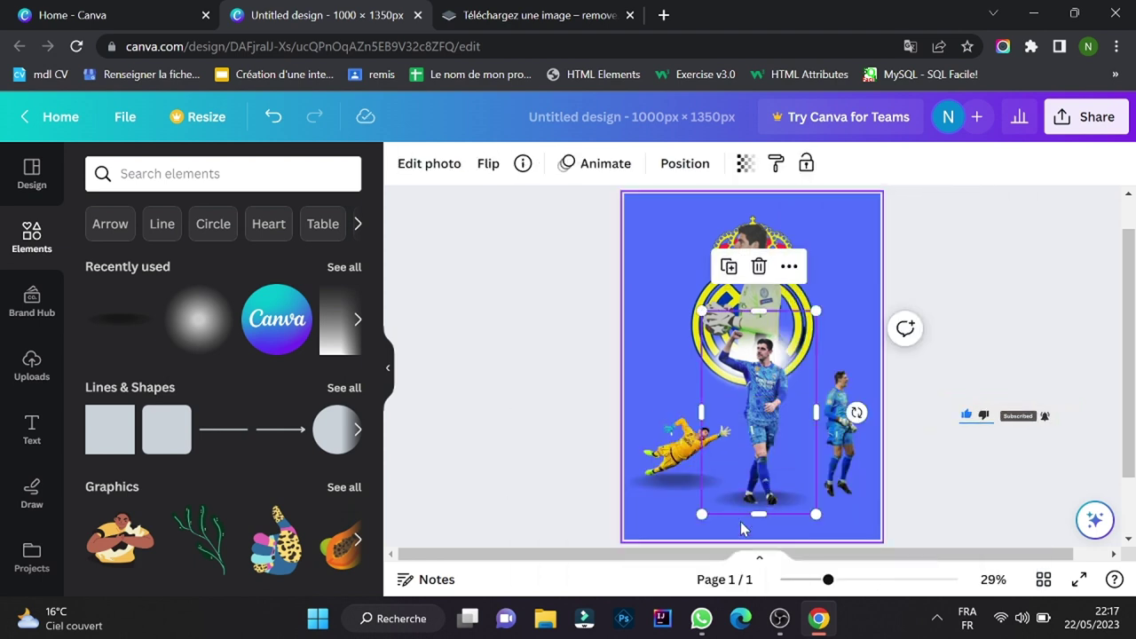
{"action": "left_click", "coordinate": [743, 529]}
Step: Add another shadow under the right player's feet and layer it behind him
{"action": "left_click", "coordinate": [129, 324]}
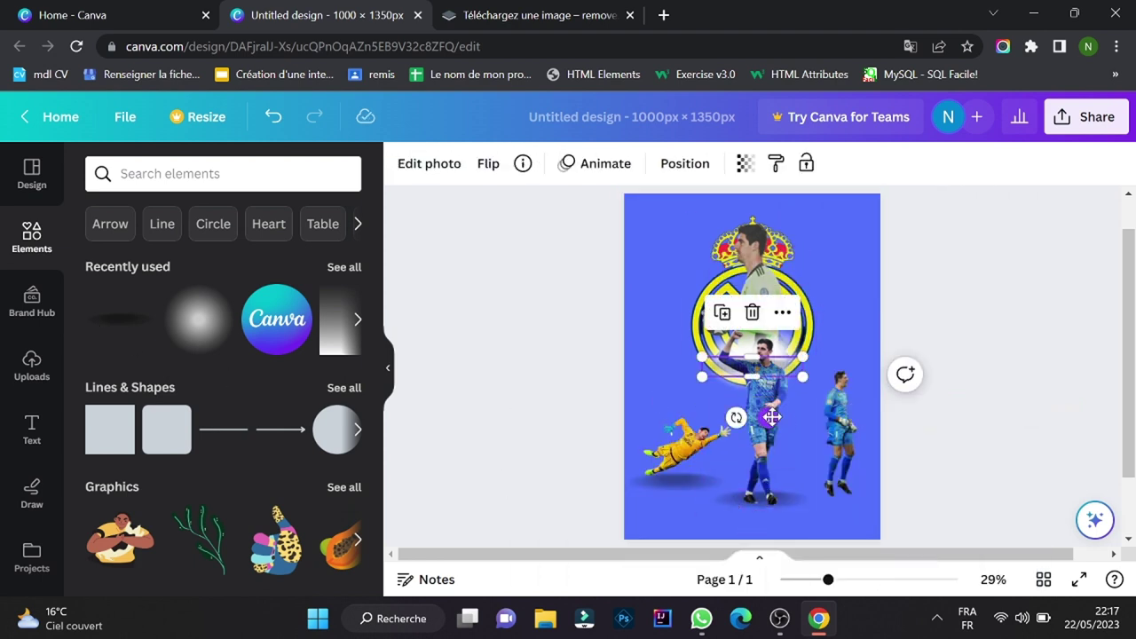
{"action": "left_click_drag", "start_coordinate": [771, 418], "coordinate": [859, 542]}
{"action": "right_click", "coordinate": [852, 493]}
{"action": "key", "text": "Escape"}
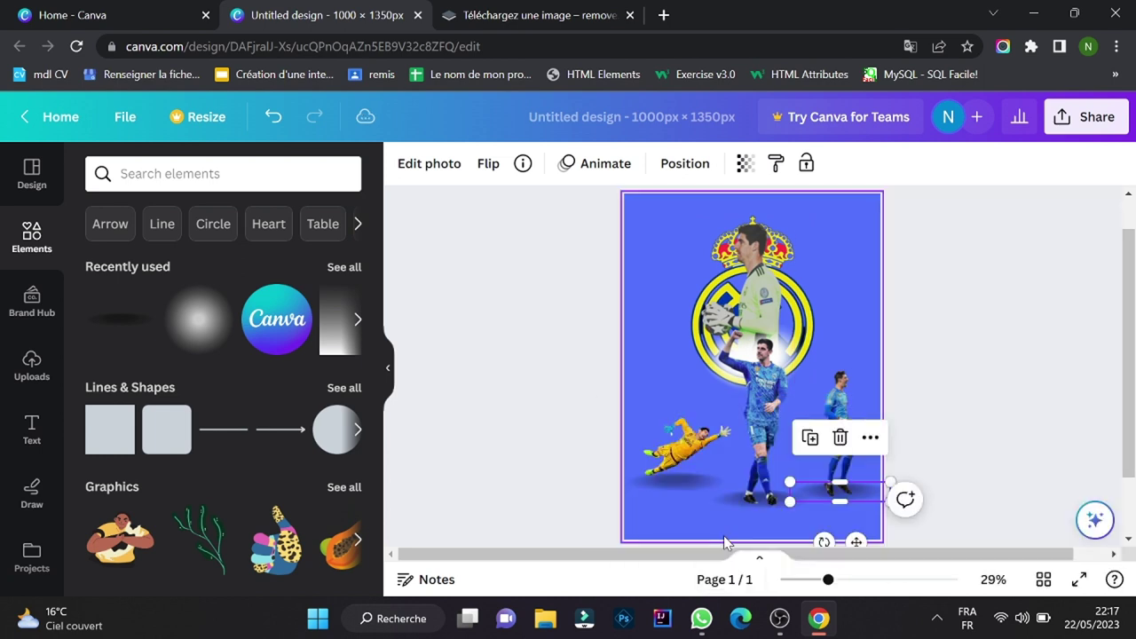
{"action": "right_click", "coordinate": [860, 455]}
{"action": "mouse_move", "coordinate": [915, 414]}
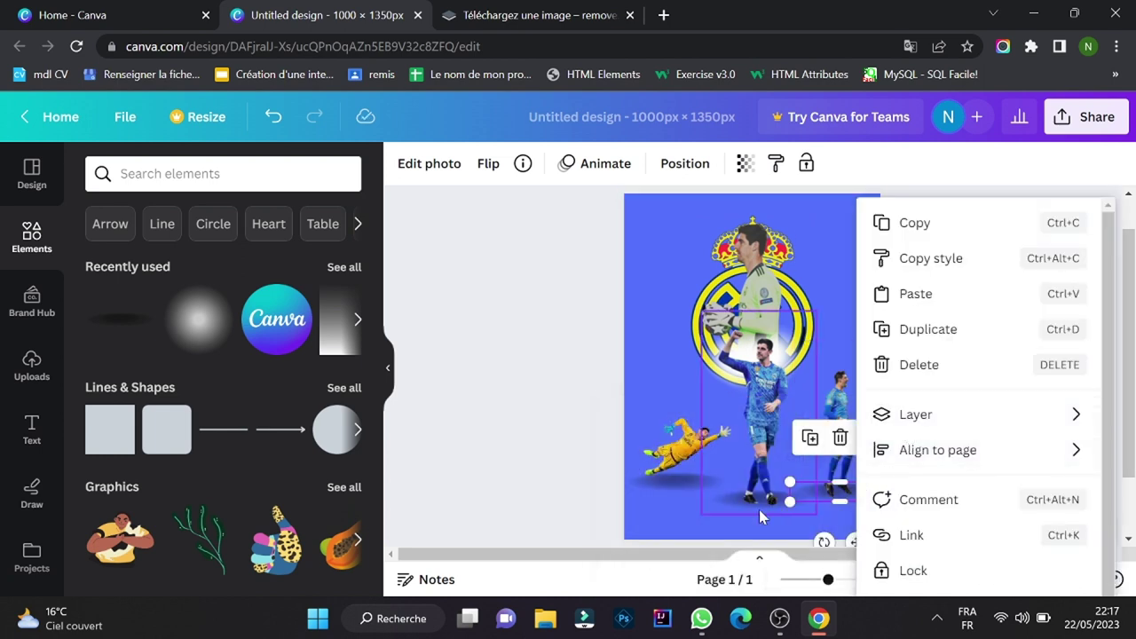
{"action": "left_click", "coordinate": [561, 470]}
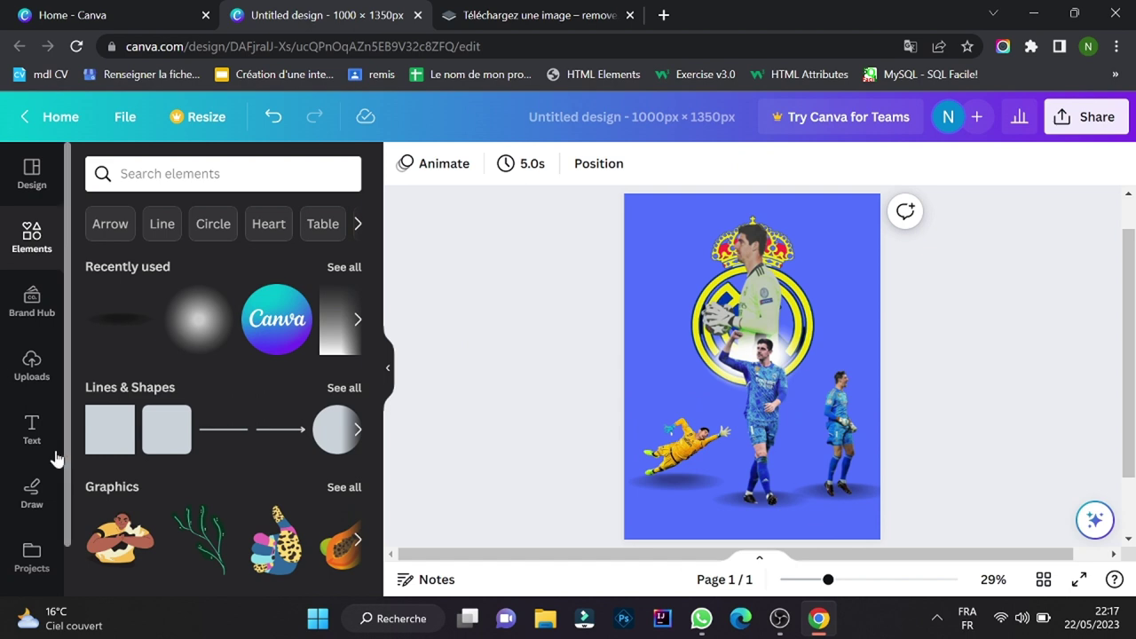
{"action": "left_click", "coordinate": [32, 430]}
Step: Add a THIBAUT COURTOIS heading and set it in the Art Nuvo font
{"action": "left_click", "coordinate": [142, 386]}
{"action": "type", "text": "THIBAUT COURTOI"}
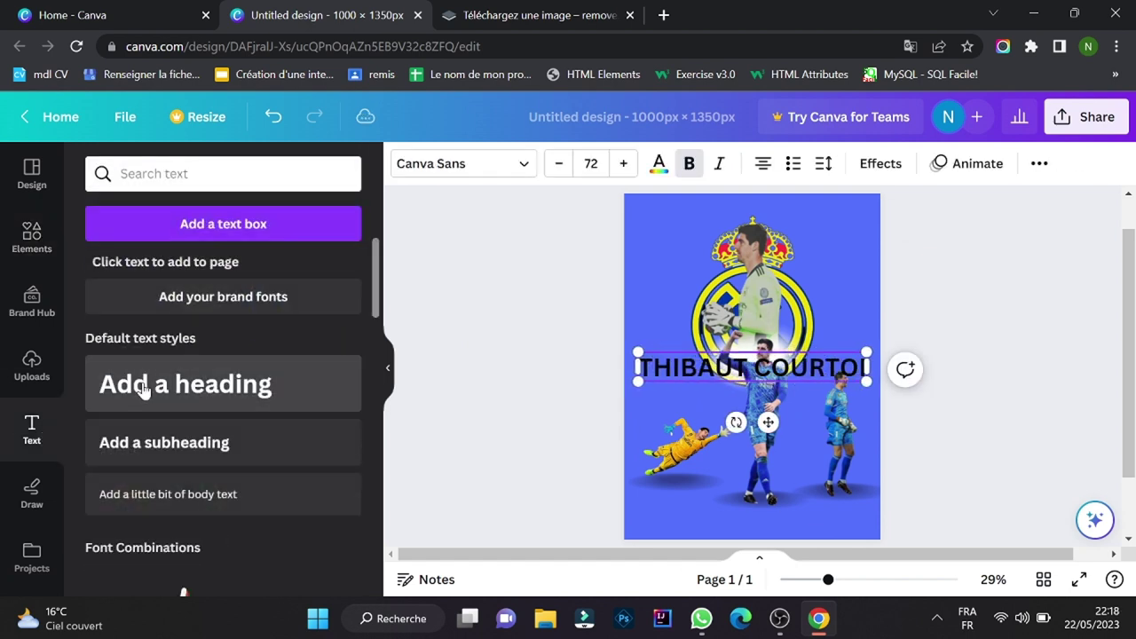
{"action": "type", "text": "S"}
{"action": "left_click", "coordinate": [461, 163]}
{"action": "scroll", "coordinate": [236, 410], "scroll_direction": "down", "scroll_amount": 10}
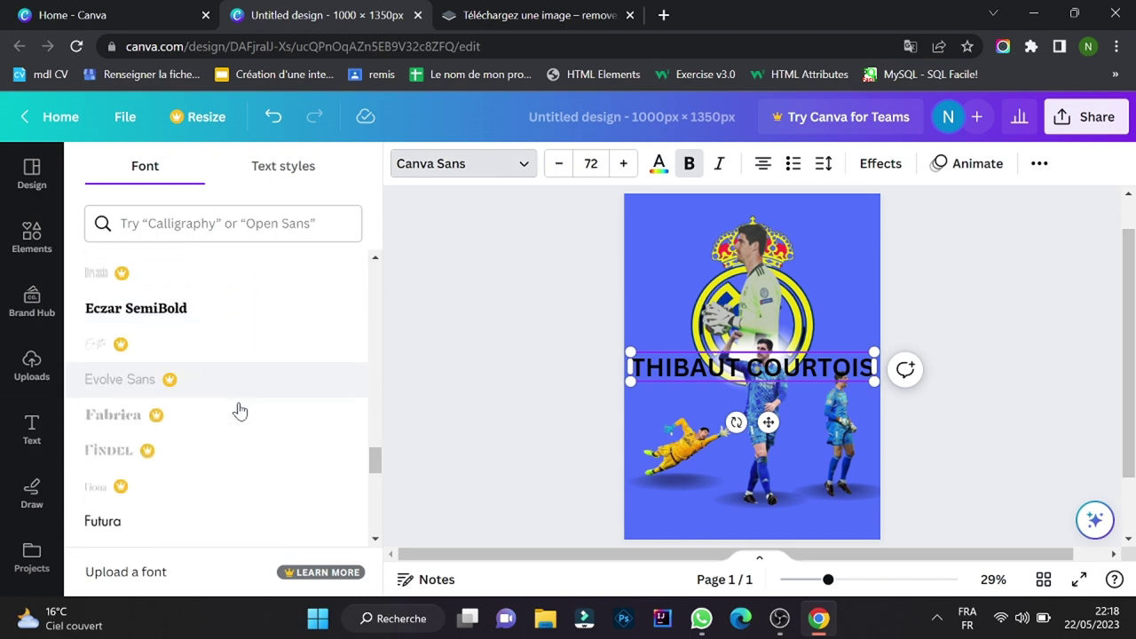
{"action": "scroll", "coordinate": [238, 410], "scroll_direction": "down", "scroll_amount": 5}
{"action": "scroll", "coordinate": [238, 410], "scroll_direction": "down", "scroll_amount": 5}
{"action": "scroll", "coordinate": [238, 410], "scroll_direction": "down", "scroll_amount": 5}
{"action": "scroll", "coordinate": [238, 410], "scroll_direction": "down", "scroll_amount": 5}
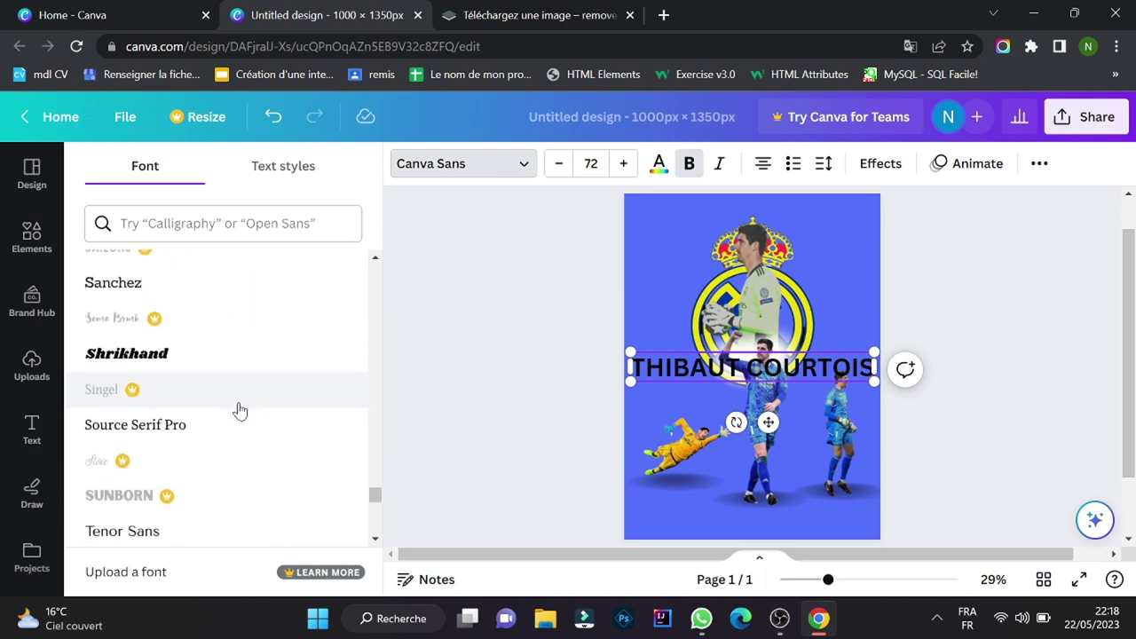
{"action": "scroll", "coordinate": [238, 410], "scroll_direction": "down", "scroll_amount": 5}
{"action": "scroll", "coordinate": [238, 410], "scroll_direction": "down", "scroll_amount": 5}
{"action": "scroll", "coordinate": [238, 410], "scroll_direction": "down", "scroll_amount": 5}
{"action": "scroll", "coordinate": [238, 410], "scroll_direction": "down", "scroll_amount": 5}
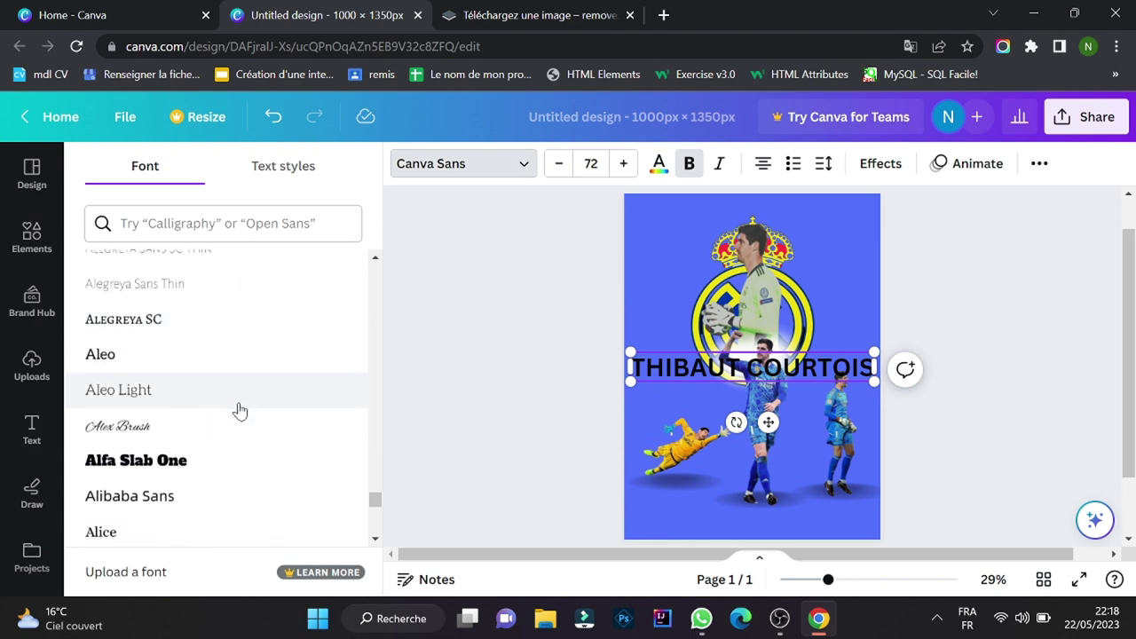
{"action": "scroll", "coordinate": [238, 410], "scroll_direction": "down", "scroll_amount": 5}
{"action": "scroll", "coordinate": [238, 410], "scroll_direction": "down", "scroll_amount": 5}
{"action": "scroll", "coordinate": [238, 410], "scroll_direction": "down", "scroll_amount": 5}
{"action": "scroll", "coordinate": [238, 410], "scroll_direction": "down", "scroll_amount": 3}
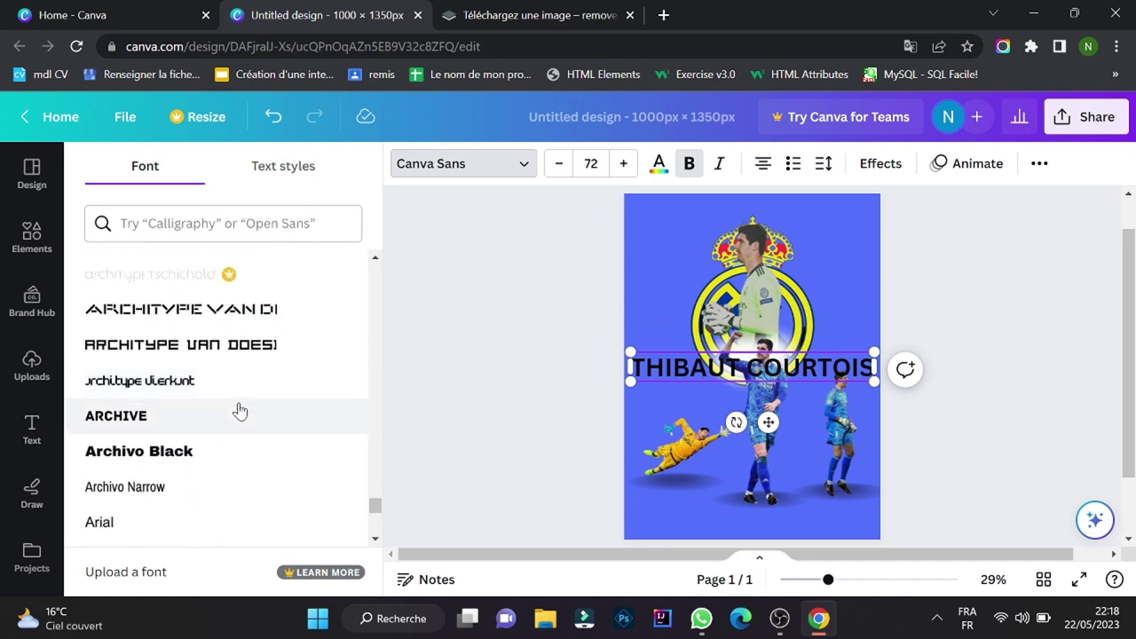
{"action": "scroll", "coordinate": [238, 411], "scroll_direction": "down", "scroll_amount": 1}
{"action": "scroll", "coordinate": [238, 410], "scroll_direction": "down", "scroll_amount": 3}
{"action": "left_click", "coordinate": [217, 305]}
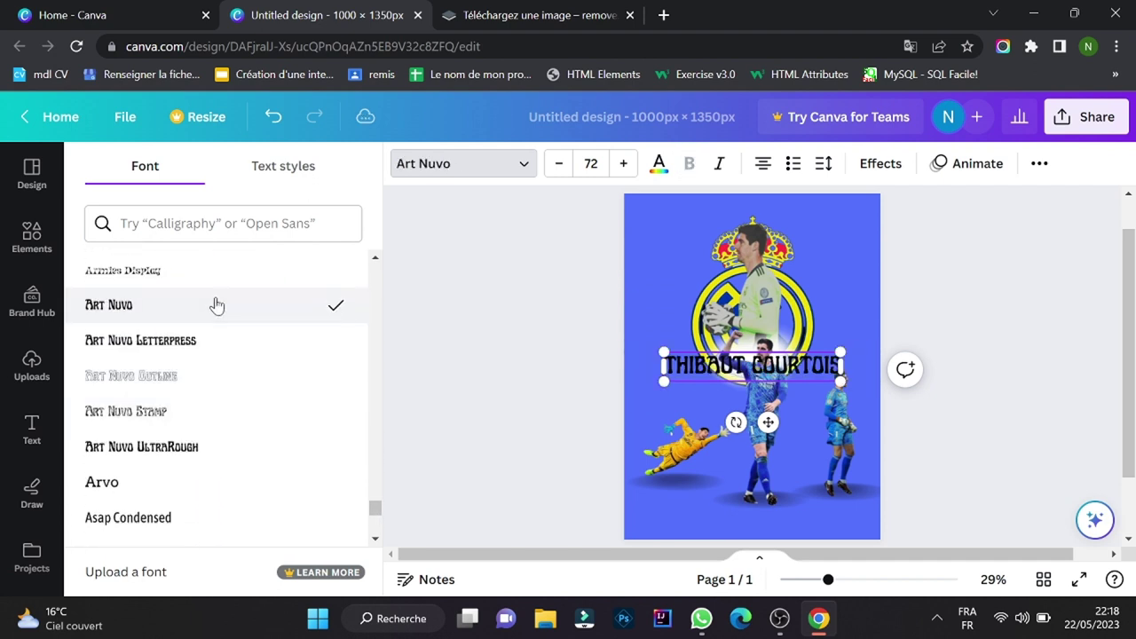
Step: Switch the heading font to Blanka
{"action": "scroll", "coordinate": [216, 401], "scroll_direction": "down", "scroll_amount": 3}
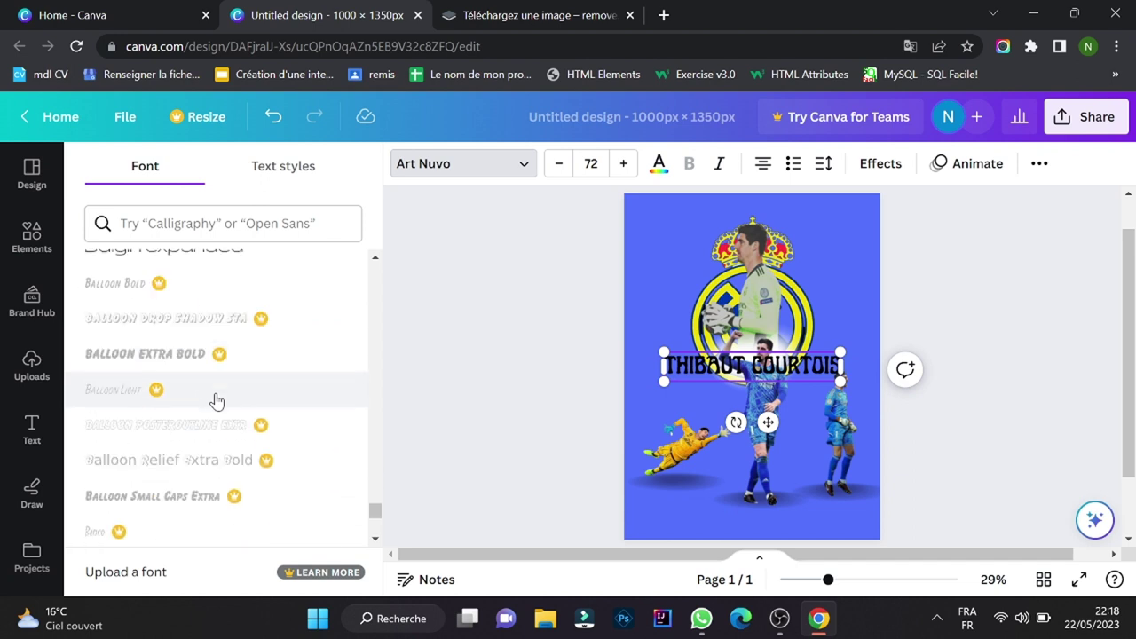
{"action": "scroll", "coordinate": [216, 401], "scroll_direction": "down", "scroll_amount": 3}
{"action": "scroll", "coordinate": [216, 401], "scroll_direction": "down", "scroll_amount": 3}
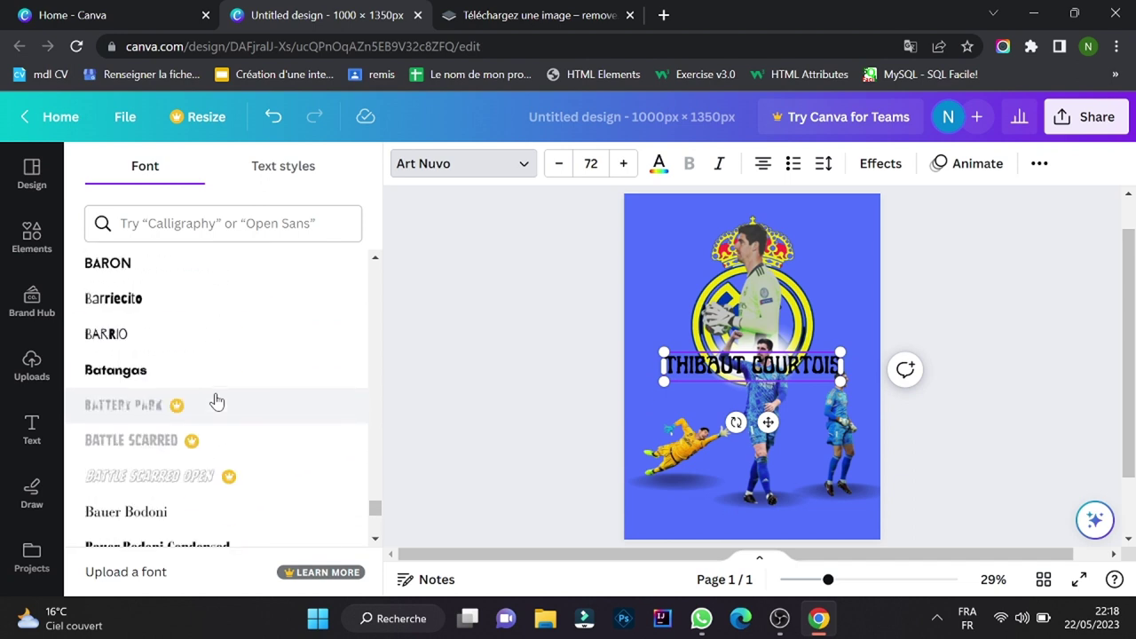
{"action": "scroll", "coordinate": [193, 442], "scroll_direction": "down", "scroll_amount": 5}
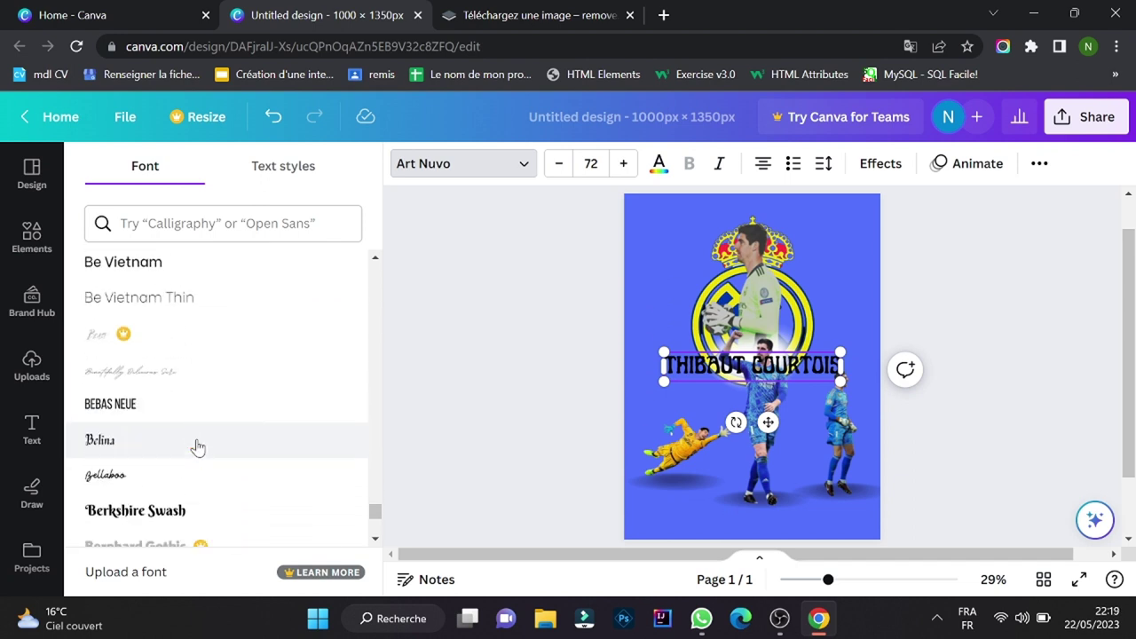
{"action": "scroll", "coordinate": [195, 446], "scroll_direction": "down", "scroll_amount": 5}
{"action": "scroll", "coordinate": [197, 446], "scroll_direction": "down", "scroll_amount": 2}
{"action": "scroll", "coordinate": [195, 446], "scroll_direction": "down", "scroll_amount": 5}
{"action": "scroll", "coordinate": [192, 390], "scroll_direction": "down", "scroll_amount": 3}
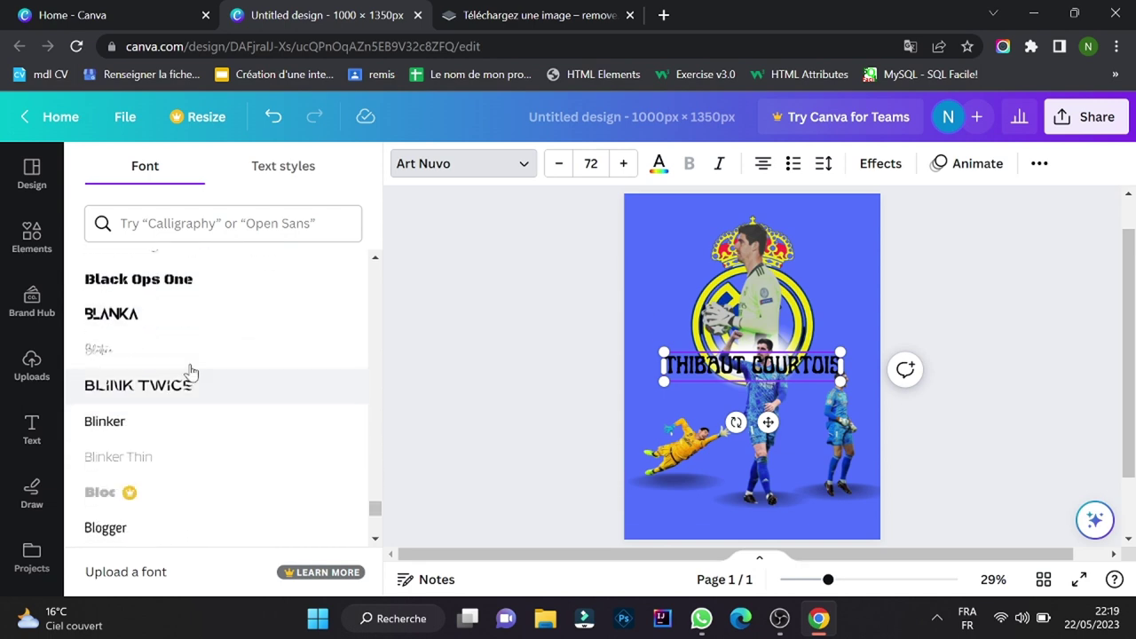
{"action": "left_click", "coordinate": [178, 315]}
Step: Settle on the Celandine font for the heading
{"action": "scroll", "coordinate": [180, 319], "scroll_direction": "down", "scroll_amount": 3}
{"action": "scroll", "coordinate": [178, 319], "scroll_direction": "down", "scroll_amount": 5}
{"action": "scroll", "coordinate": [178, 320], "scroll_direction": "down", "scroll_amount": 5}
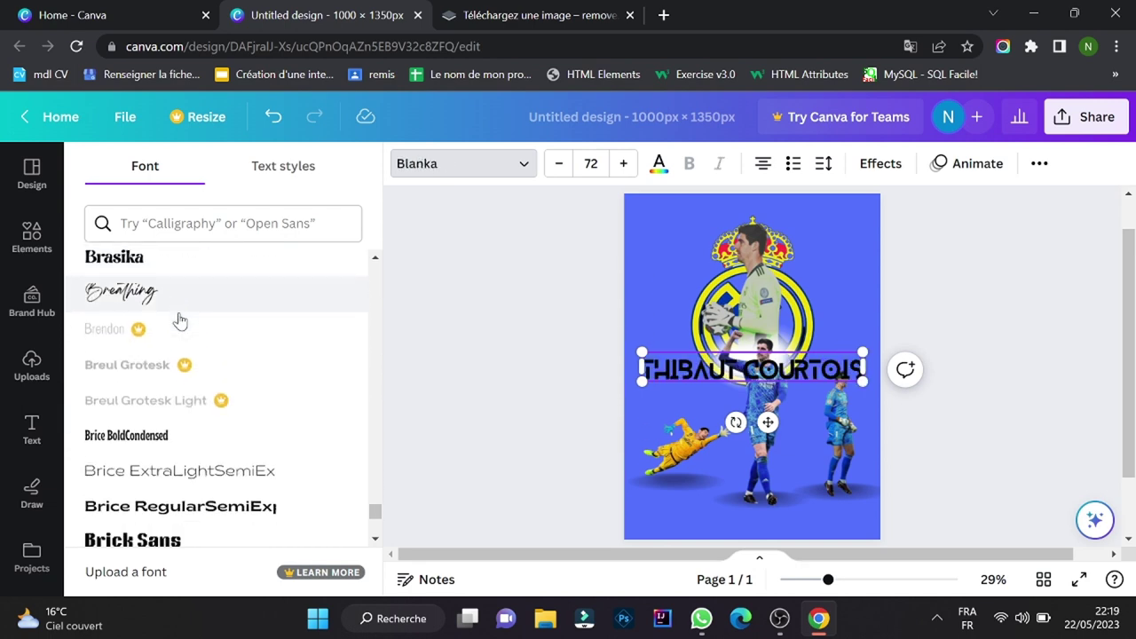
{"action": "scroll", "coordinate": [179, 319], "scroll_direction": "down", "scroll_amount": 5}
{"action": "scroll", "coordinate": [179, 320], "scroll_direction": "down", "scroll_amount": 5}
{"action": "scroll", "coordinate": [179, 320], "scroll_direction": "down", "scroll_amount": 5}
{"action": "scroll", "coordinate": [173, 346], "scroll_direction": "down", "scroll_amount": 2}
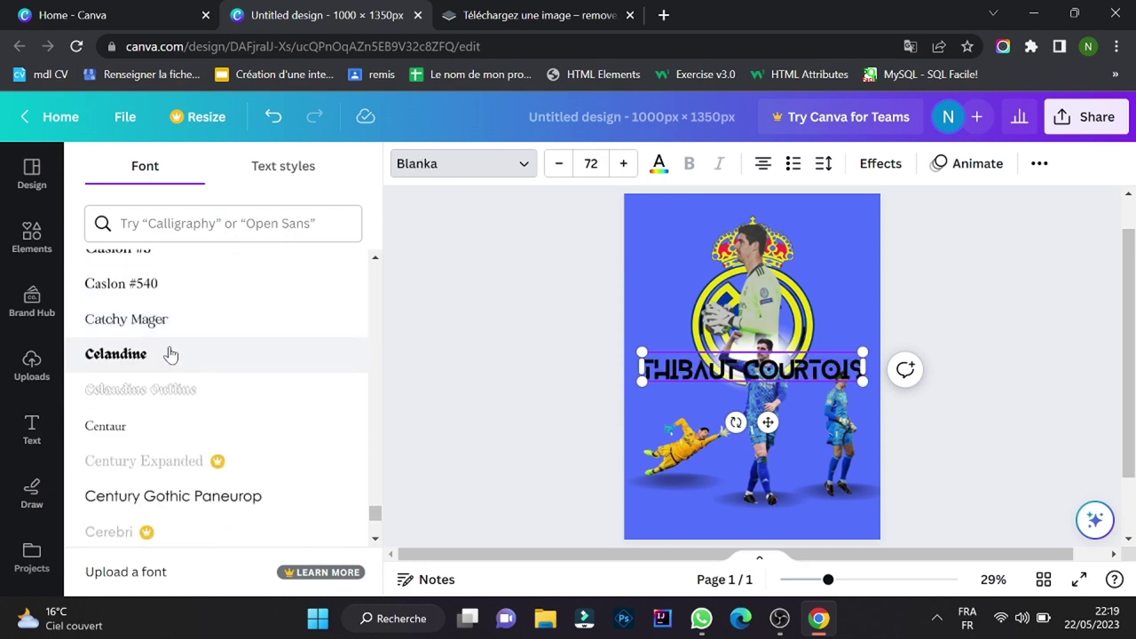
{"action": "left_click", "coordinate": [171, 354]}
{"action": "scroll", "coordinate": [171, 355], "scroll_direction": "down", "scroll_amount": 5}
{"action": "scroll", "coordinate": [171, 354], "scroll_direction": "down", "scroll_amount": 5}
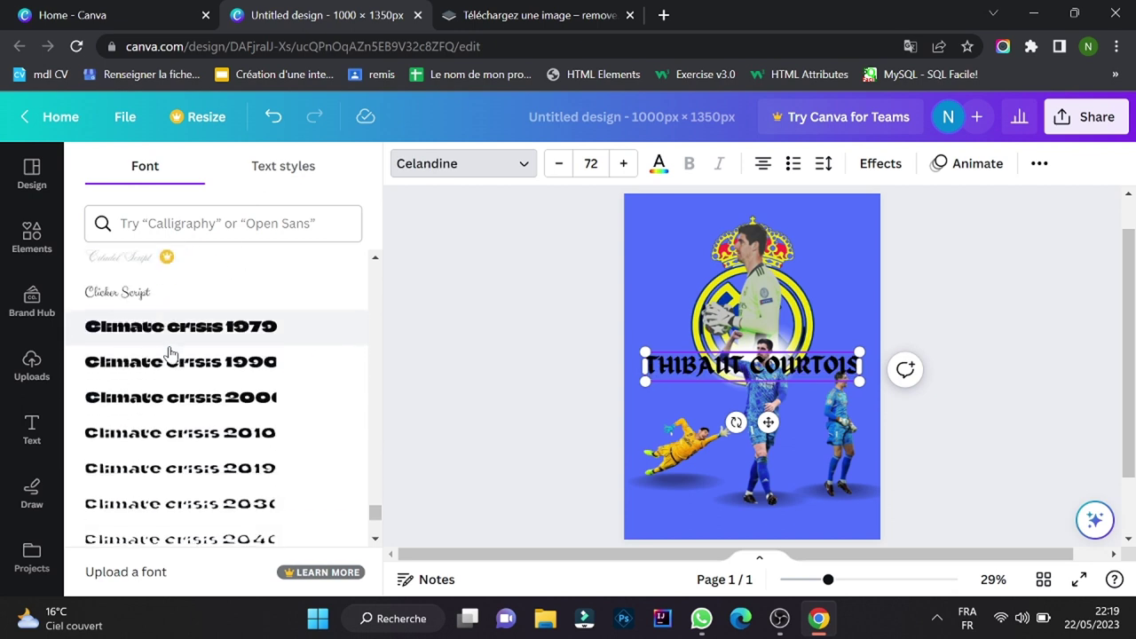
{"action": "scroll", "coordinate": [170, 354], "scroll_direction": "up", "scroll_amount": 10}
{"action": "scroll", "coordinate": [170, 355], "scroll_direction": "up", "scroll_amount": 1}
{"action": "left_click", "coordinate": [583, 450]}
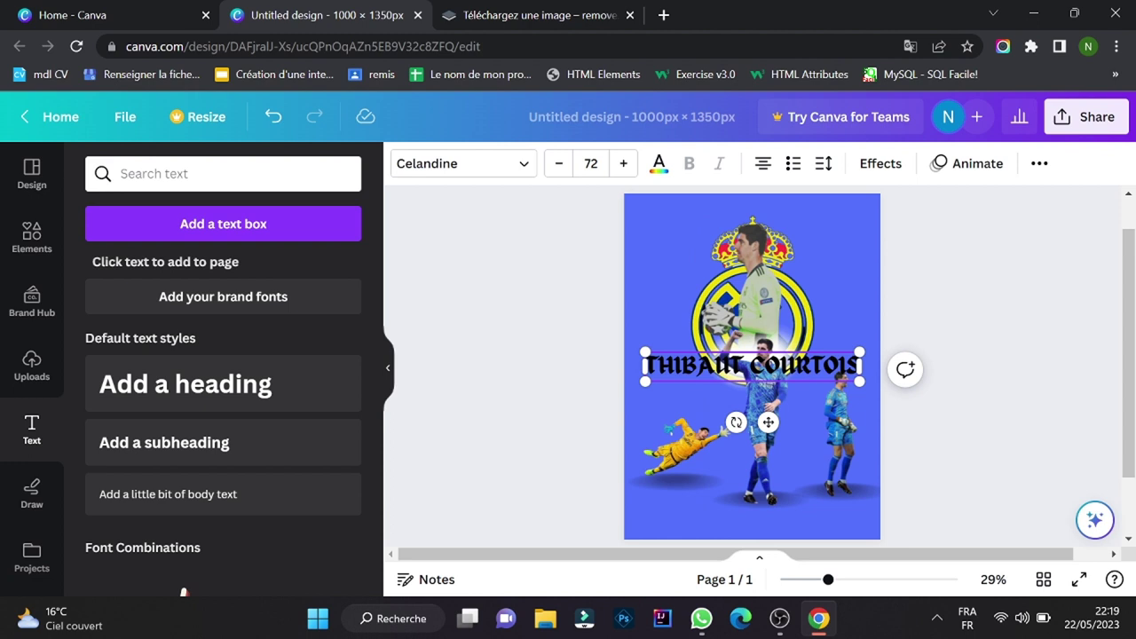
Step: Move the shortened text element lower on the poster
{"action": "right_click", "coordinate": [768, 377]}
{"action": "key", "text": "Escape"}
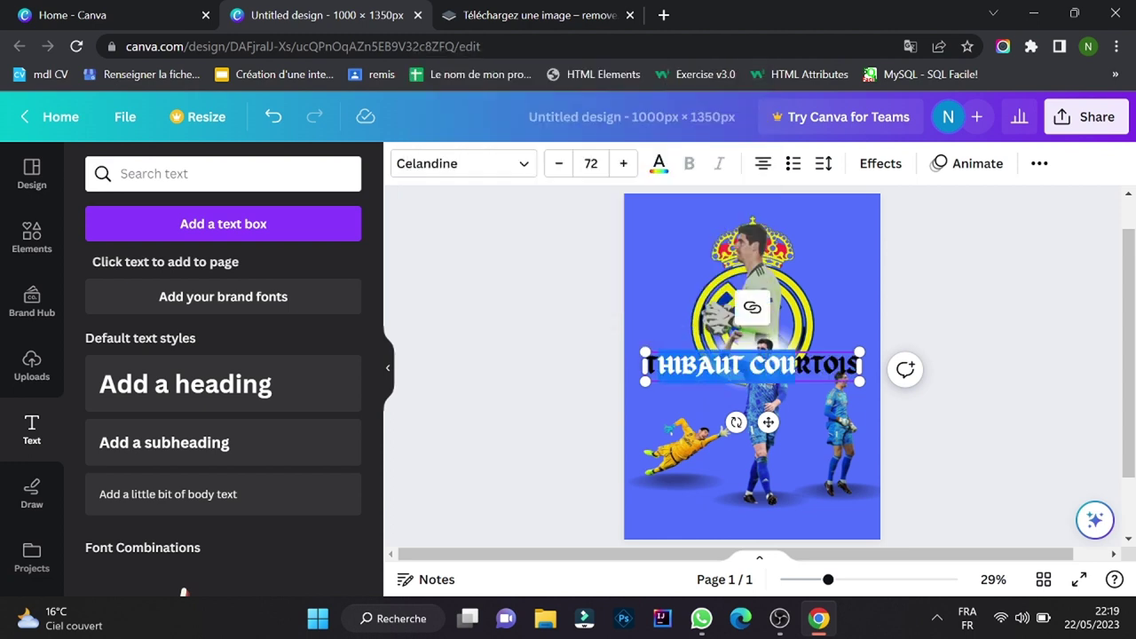
{"action": "type", "text": "ris"}
{"action": "left_click_drag", "start_coordinate": [769, 458], "coordinate": [773, 467]}
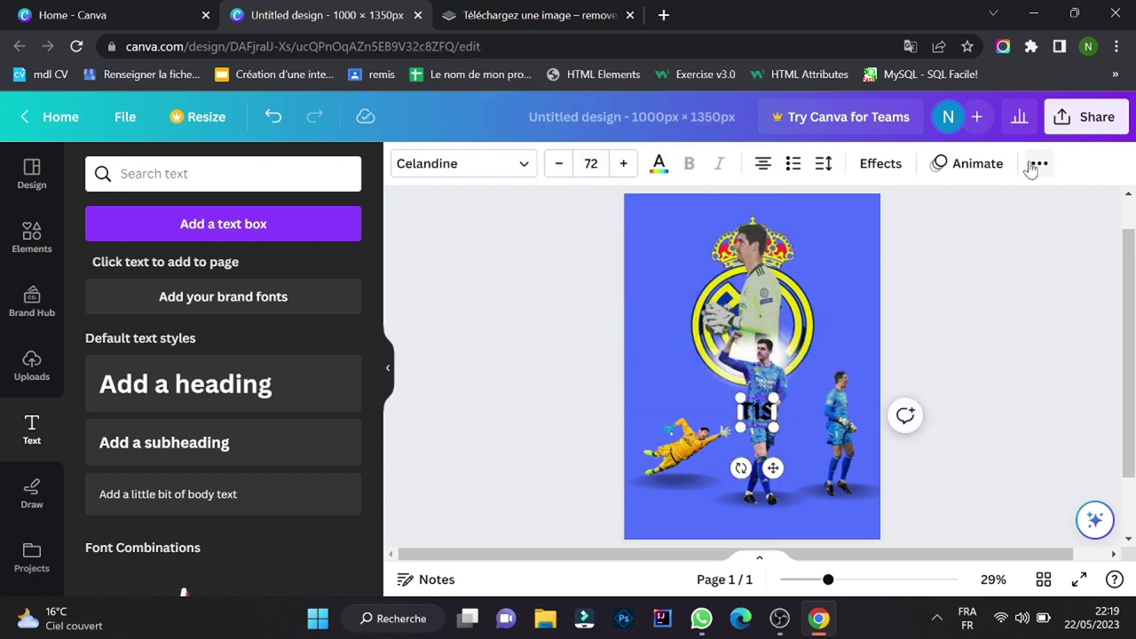
{"action": "left_click", "coordinate": [581, 523]}
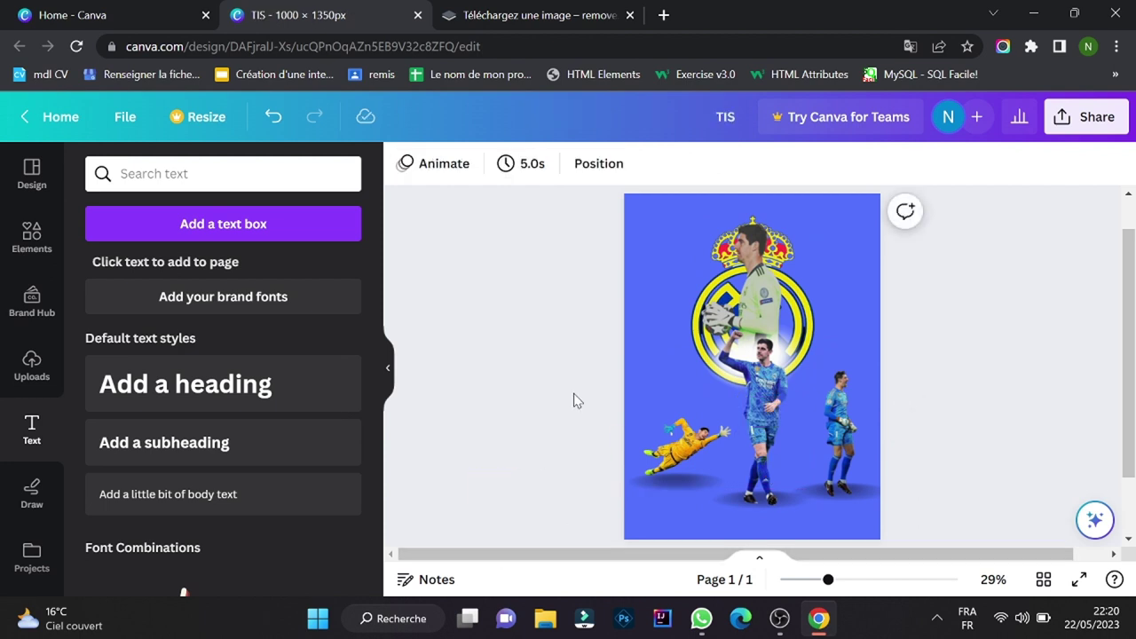
Step: Add a heading reading THS, try the Abibas font on it, and reposition it
{"action": "left_click", "coordinate": [271, 379]}
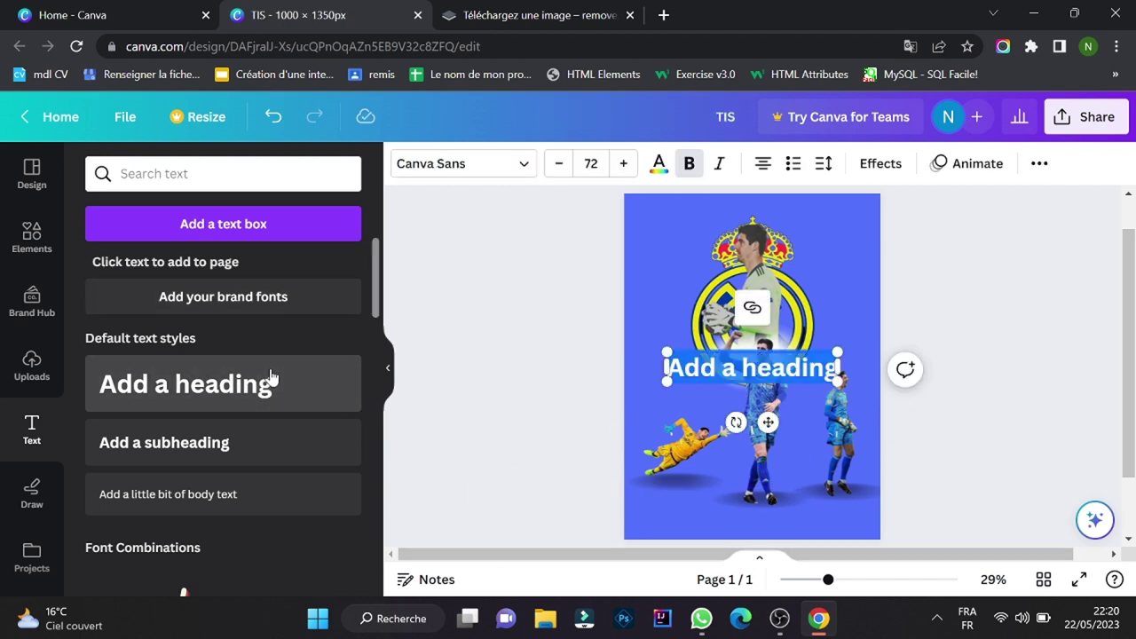
{"action": "type", "text": "THIBAUT COURTOI"}
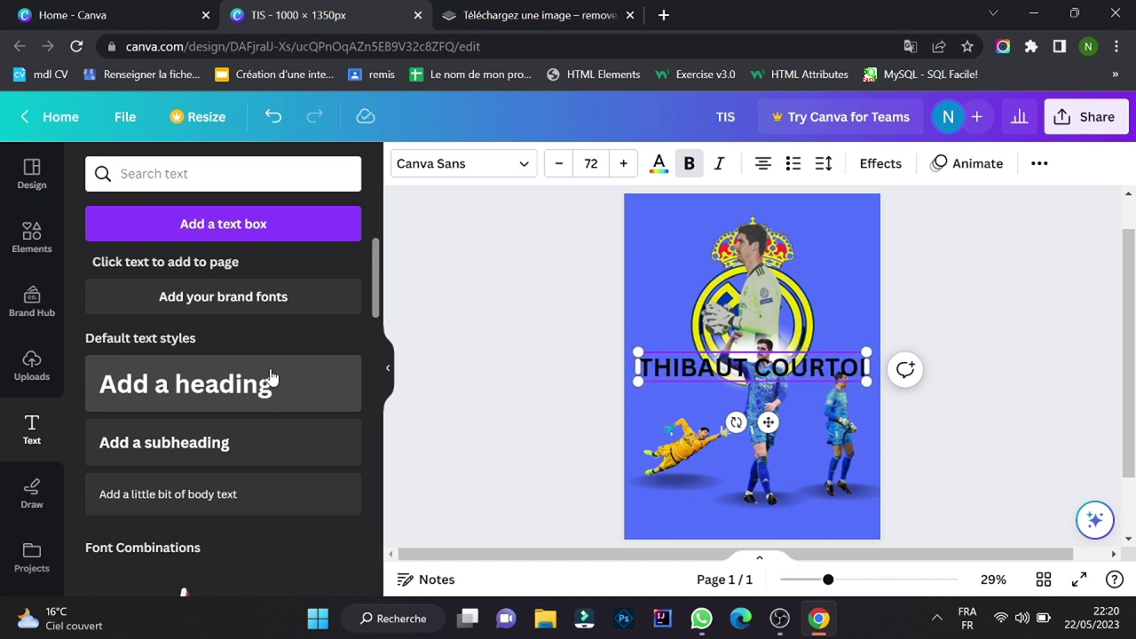
{"action": "type", "text": "S"}
{"action": "left_click", "coordinate": [462, 163]}
{"action": "type", "text": "AL"}
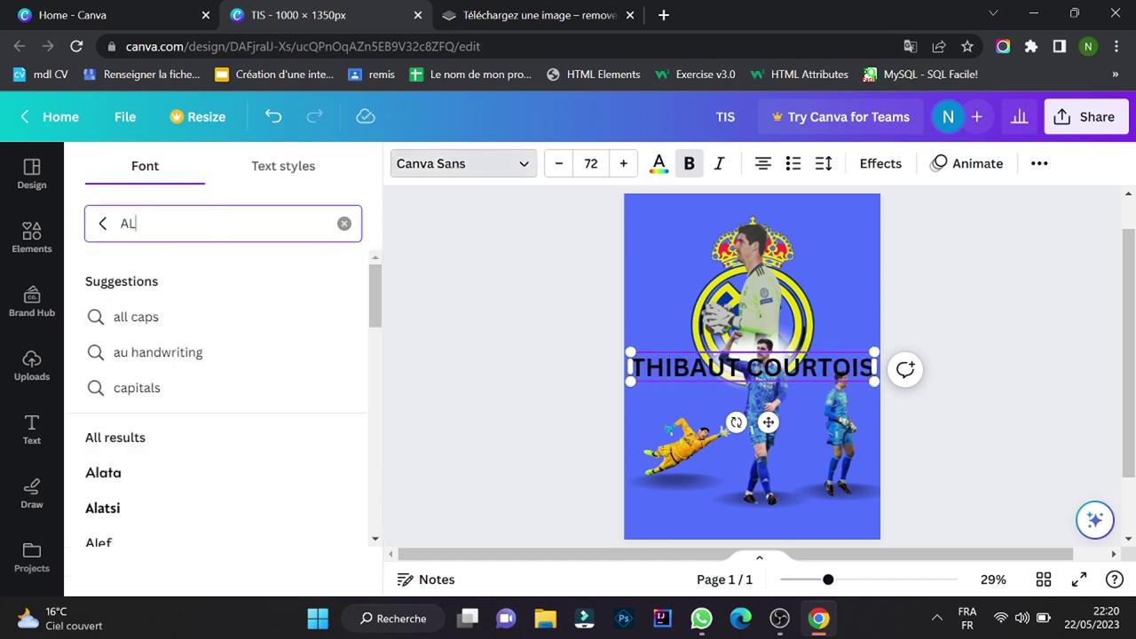
{"action": "type", "text": "IBAS"}
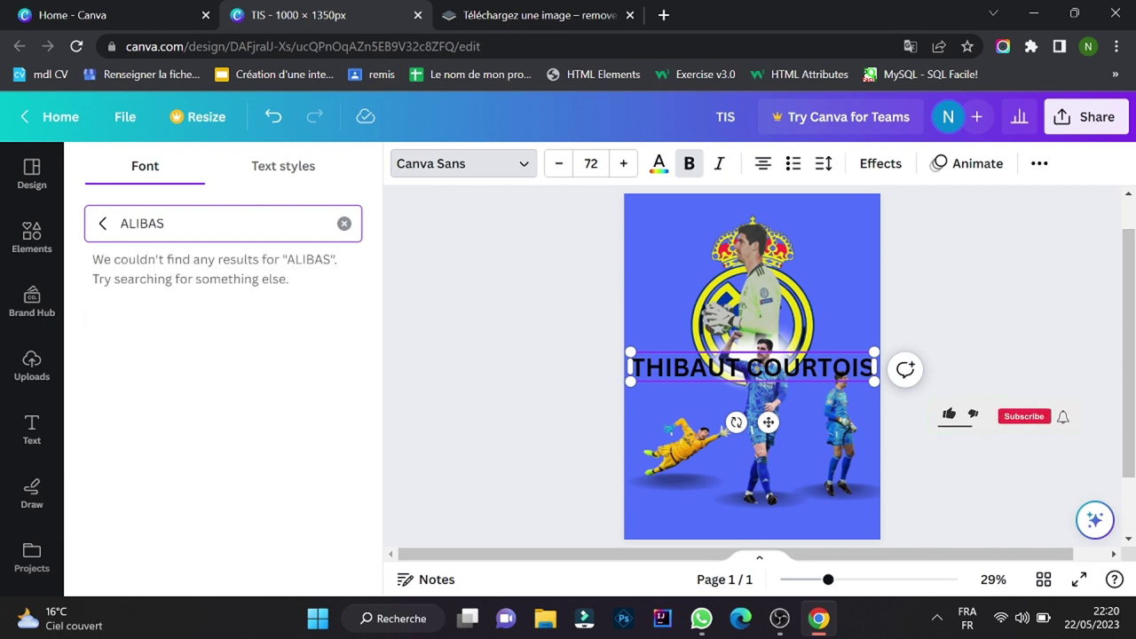
{"action": "key", "text": "ctrl+a"}
{"action": "type", "text": "Alibas"}
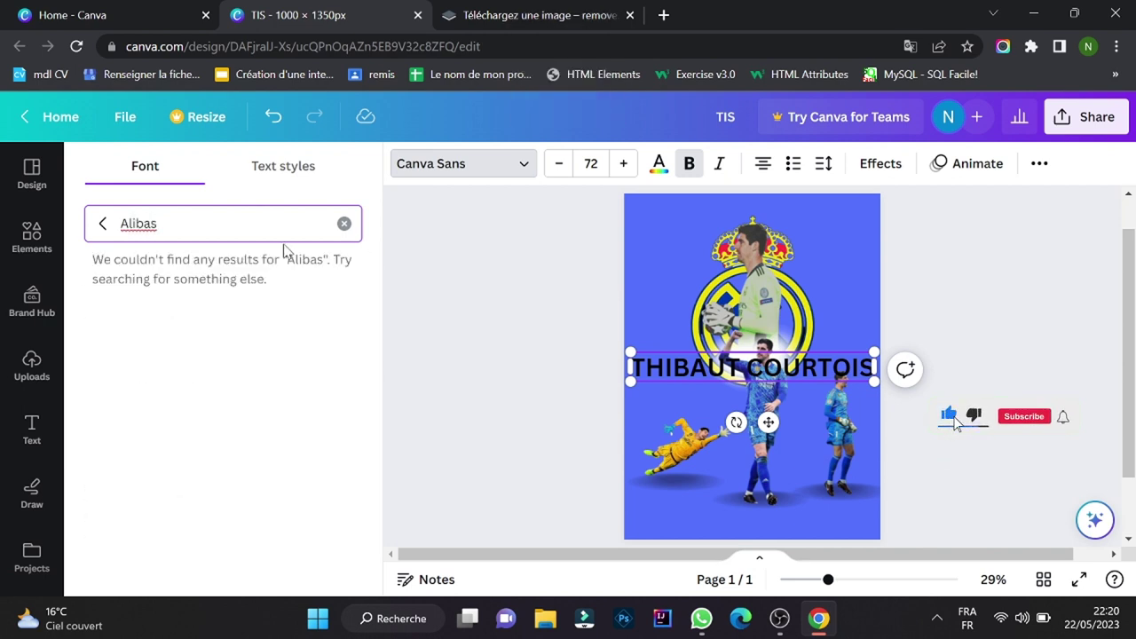
{"action": "key", "text": "BackSpace"}
{"action": "key", "text": "BackSpace"}
{"action": "key", "text": "BackSpace"}
{"action": "key", "text": "BackSpace"}
{"action": "key", "text": "BackSpace"}
{"action": "type", "text": "b"}
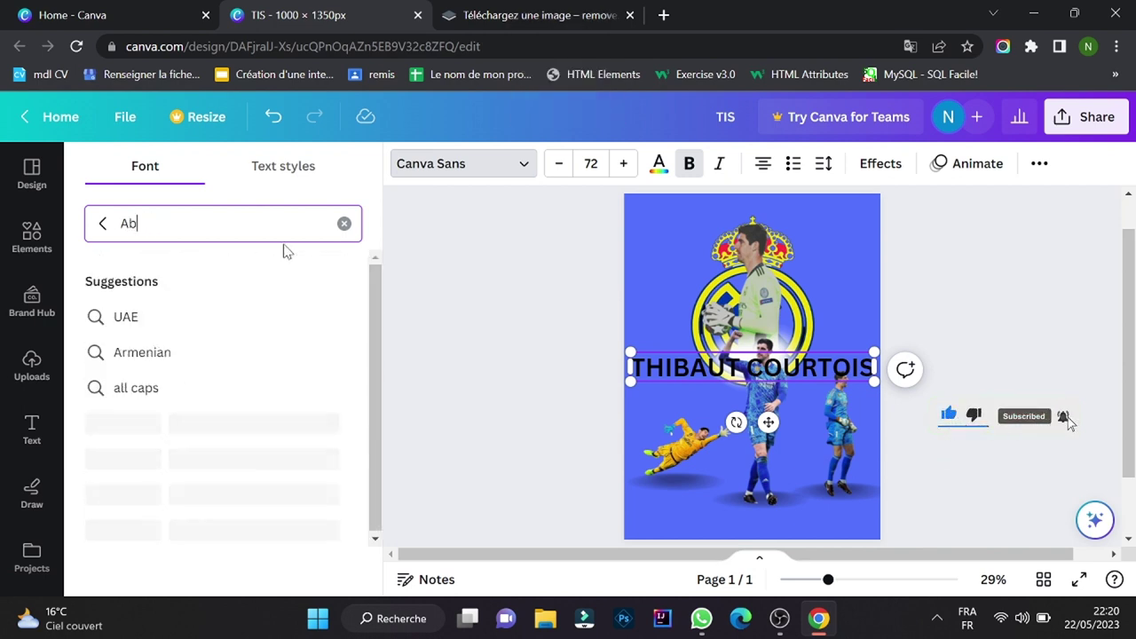
{"action": "type", "text": "iba"}
{"action": "left_click", "coordinate": [274, 320]}
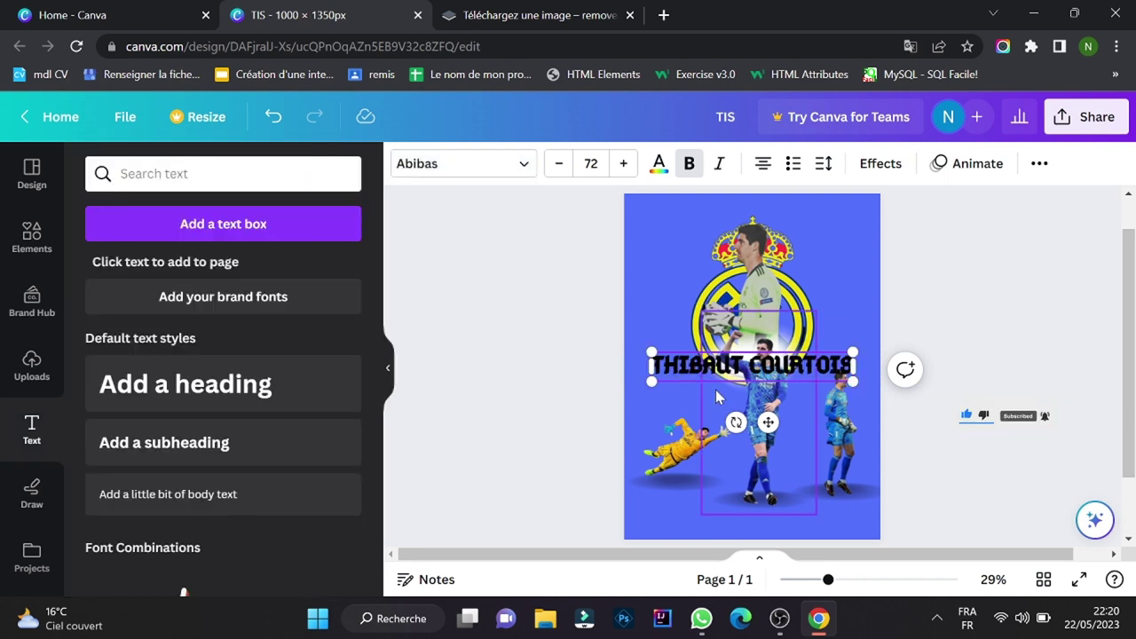
{"action": "mouse_move", "coordinate": [767, 422]}
{"action": "left_mouse_down"}
{"action": "mouse_move", "coordinate": [618, 530]}
{"action": "mouse_move", "coordinate": [533, 553]}
{"action": "left_mouse_up"}
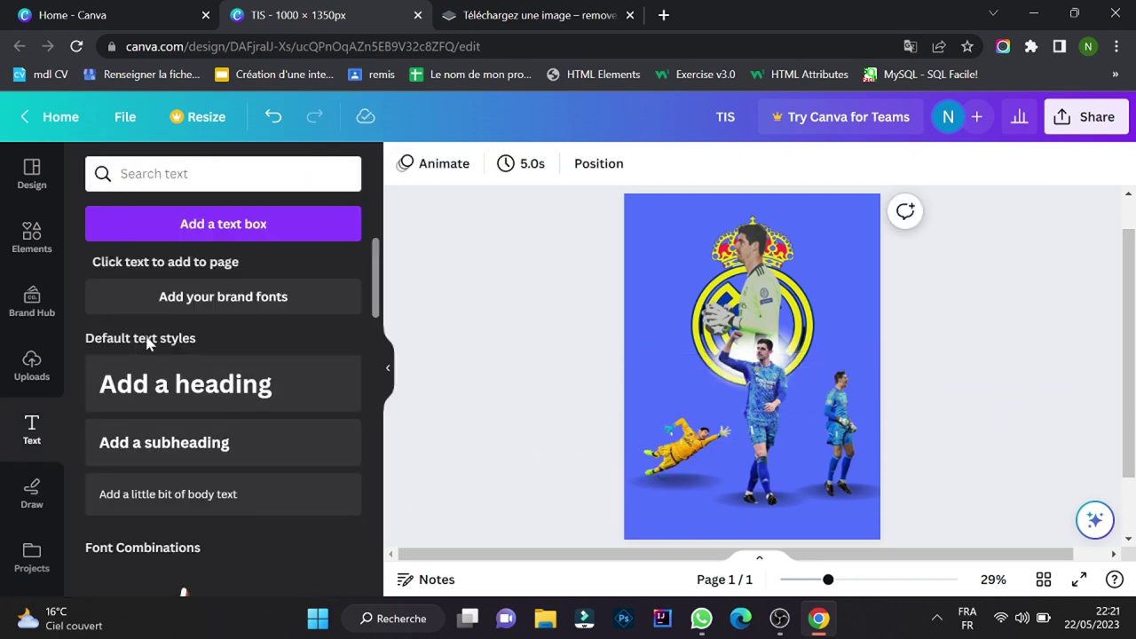
Step: Add capital-letter headings starting THIBAUT and apply the Abibas font to them
{"action": "left_click", "coordinate": [157, 387]}
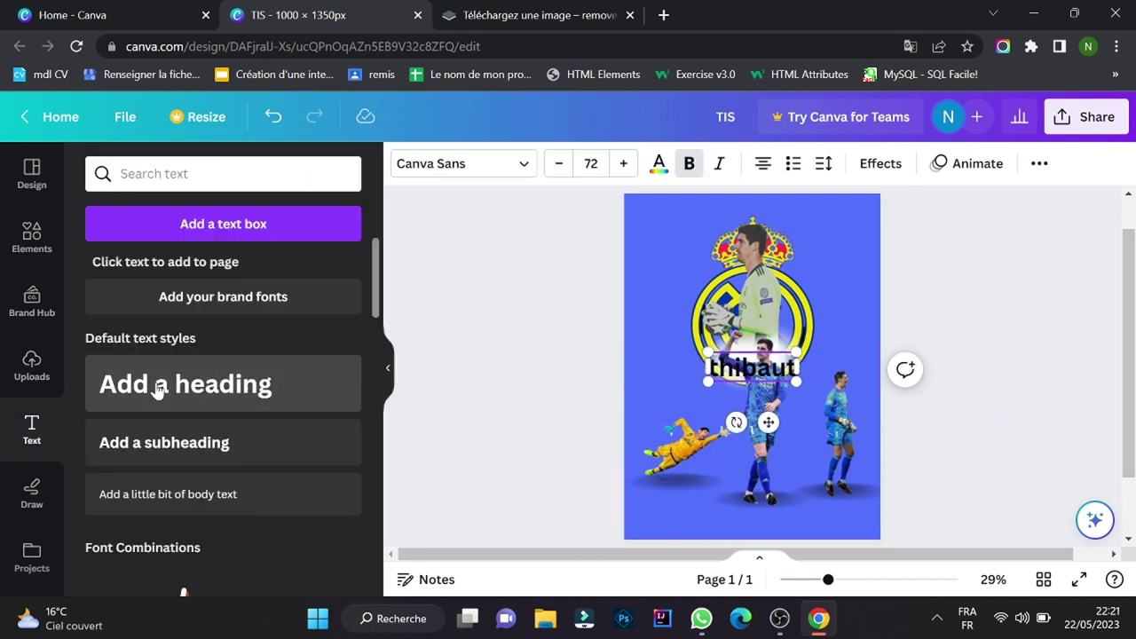
{"action": "key", "text": "ctrl+a"}
{"action": "key", "text": "Caps_Lock"}
{"action": "type", "text": "THI"}
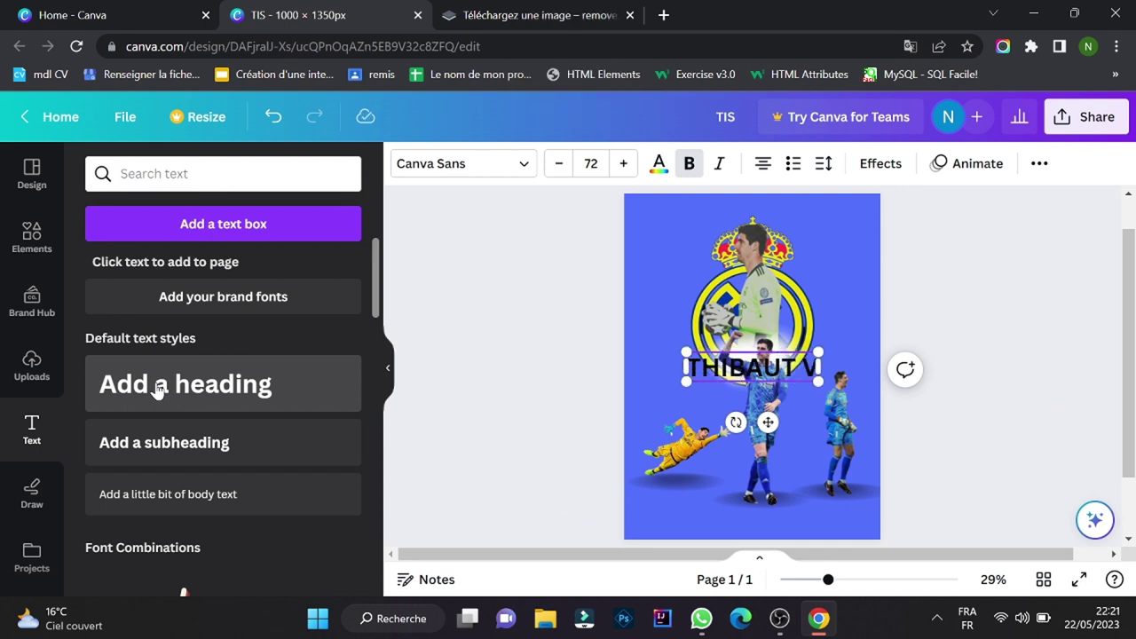
{"action": "left_click", "coordinate": [462, 163]}
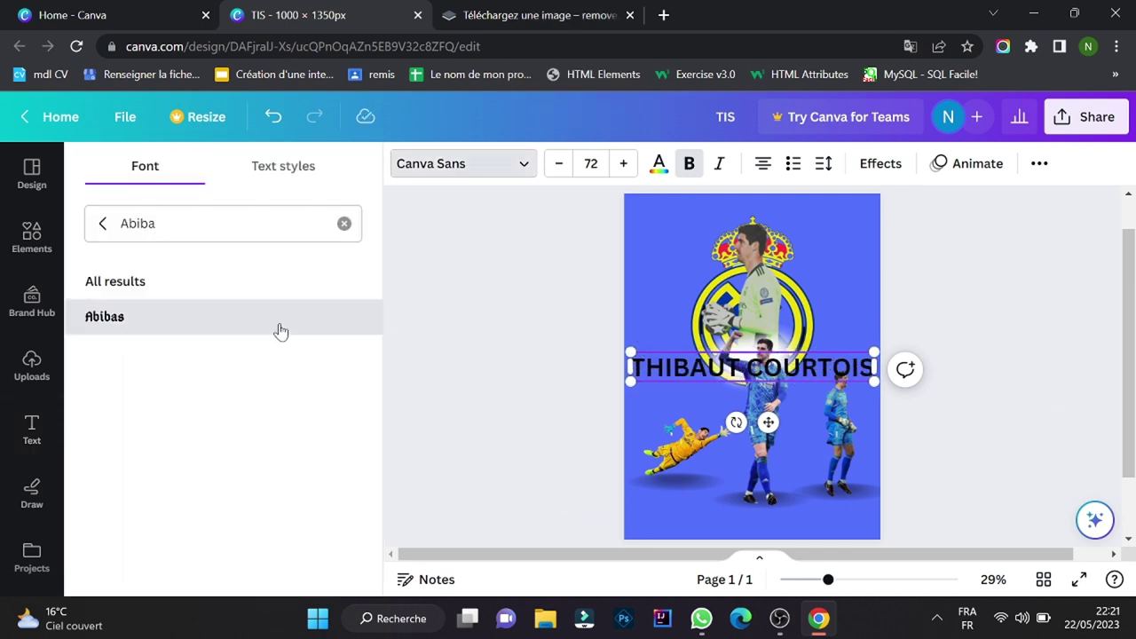
{"action": "left_click", "coordinate": [275, 320]}
{"action": "left_click", "coordinate": [97, 221]}
{"action": "key", "text": "Escape"}
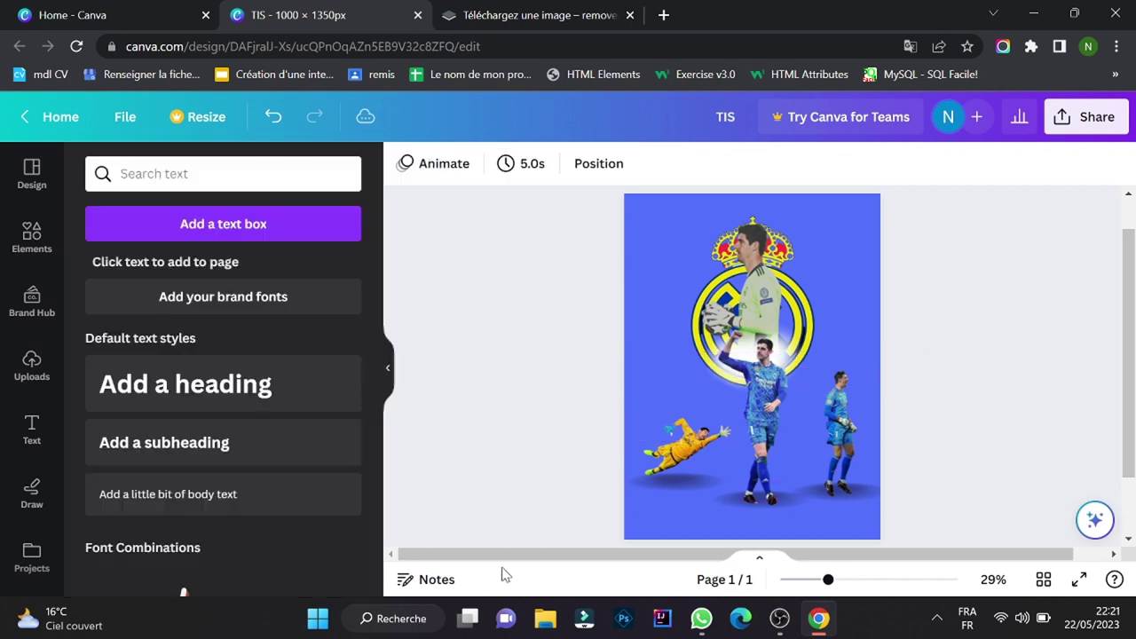
{"action": "left_click", "coordinate": [335, 387]}
{"action": "type", "text": "THIBAUT COURTOIS"}
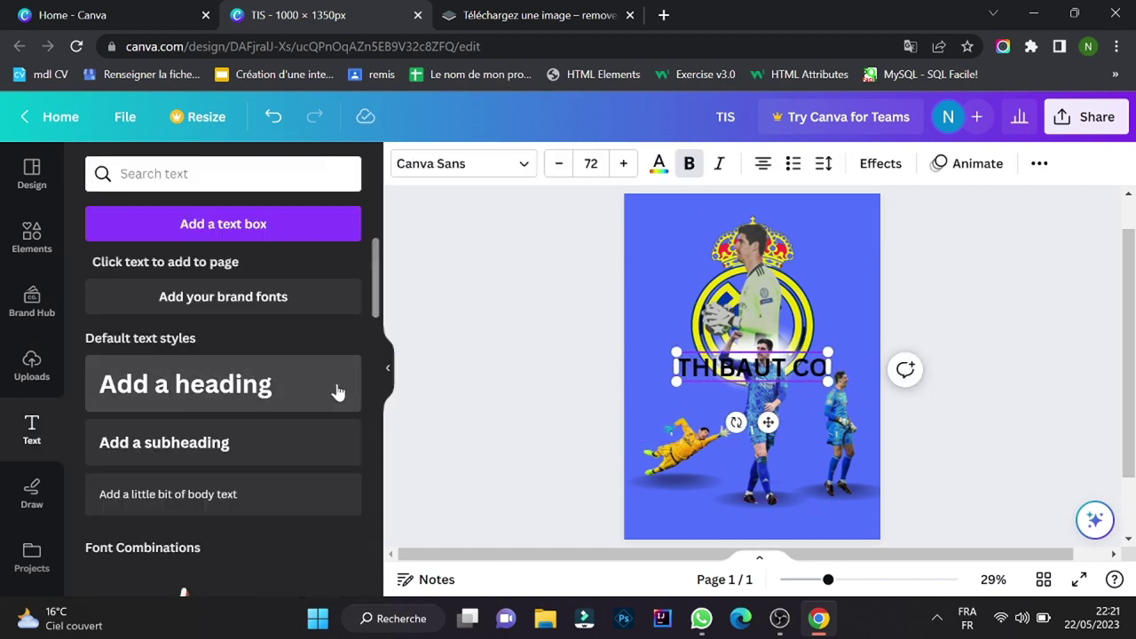
Step: Apply the Abibas font to the THIBAUT COURTOIS heading
{"action": "left_click", "coordinate": [477, 167]}
{"action": "scroll", "coordinate": [190, 317], "scroll_direction": "down", "scroll_amount": 10}
{"action": "scroll", "coordinate": [190, 317], "scroll_direction": "down", "scroll_amount": 10}
{"action": "scroll", "coordinate": [190, 317], "scroll_direction": "up", "scroll_amount": 20}
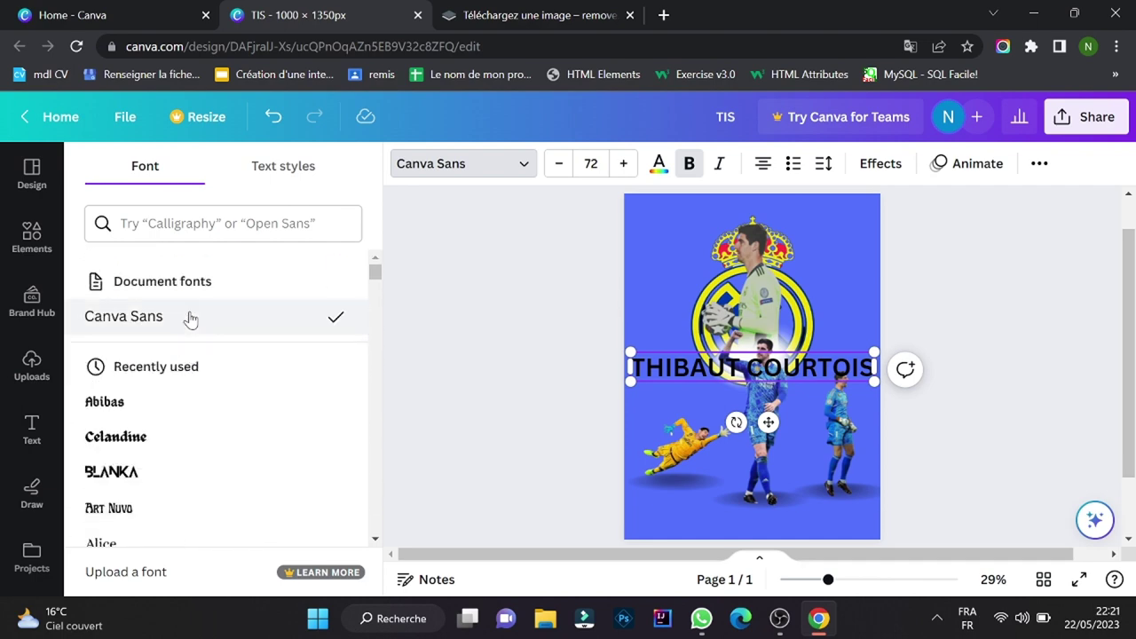
{"action": "left_click", "coordinate": [32, 301]}
{"action": "left_click", "coordinate": [32, 431]}
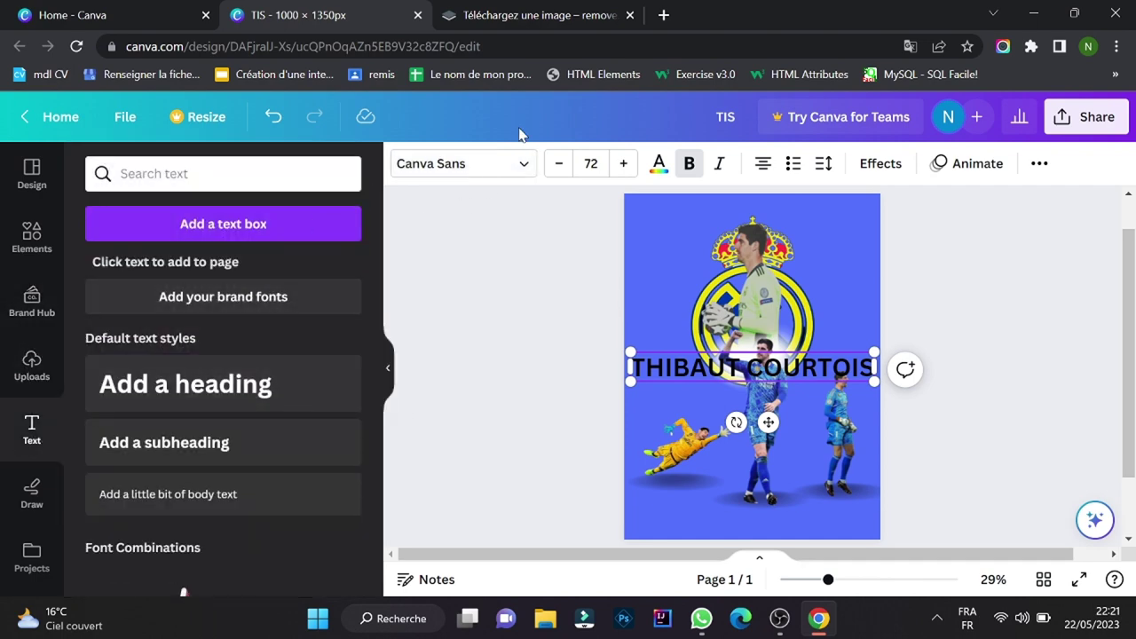
{"action": "left_click", "coordinate": [461, 164]}
{"action": "left_click", "coordinate": [297, 401]}
Step: Move the heading to the poster's bottom, shrink it to size 57, and make it white
{"action": "left_click_drag", "start_coordinate": [770, 427], "coordinate": [770, 577]}
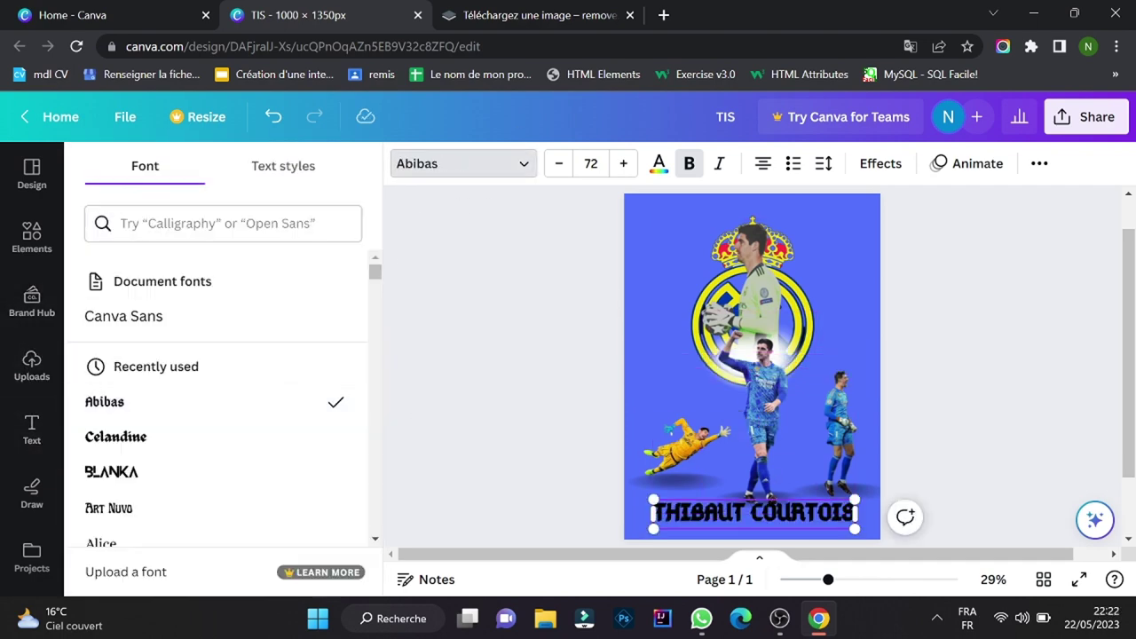
{"action": "left_click_drag", "start_coordinate": [650, 499], "coordinate": [695, 506]}
{"action": "left_click_drag", "start_coordinate": [800, 514], "coordinate": [787, 507]}
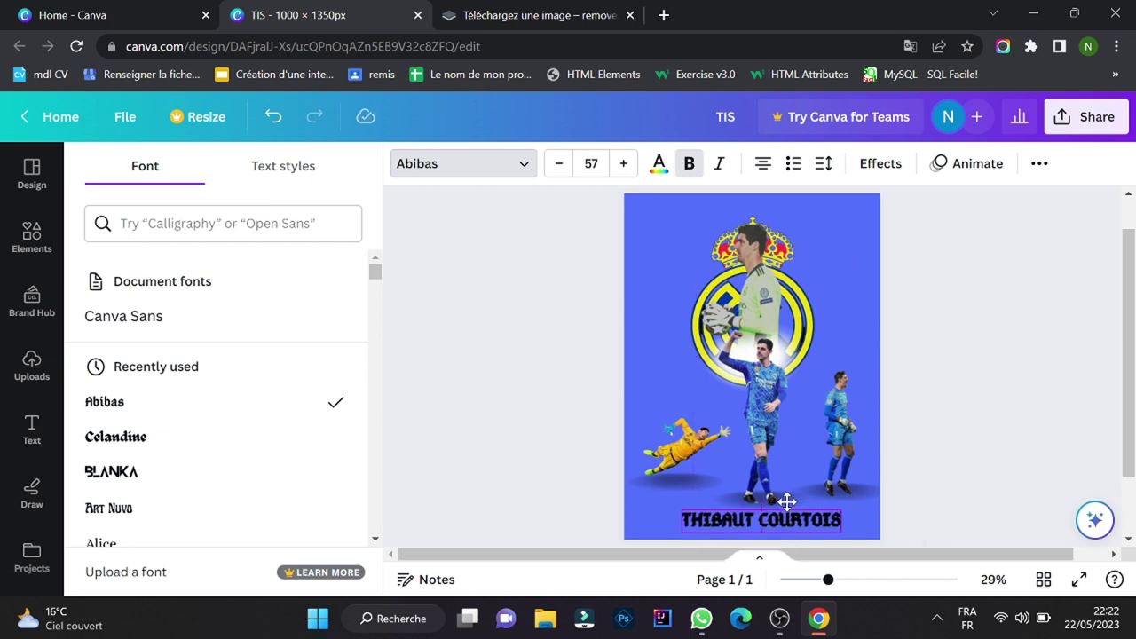
{"action": "left_click", "coordinate": [658, 163]}
{"action": "left_click", "coordinate": [246, 271]}
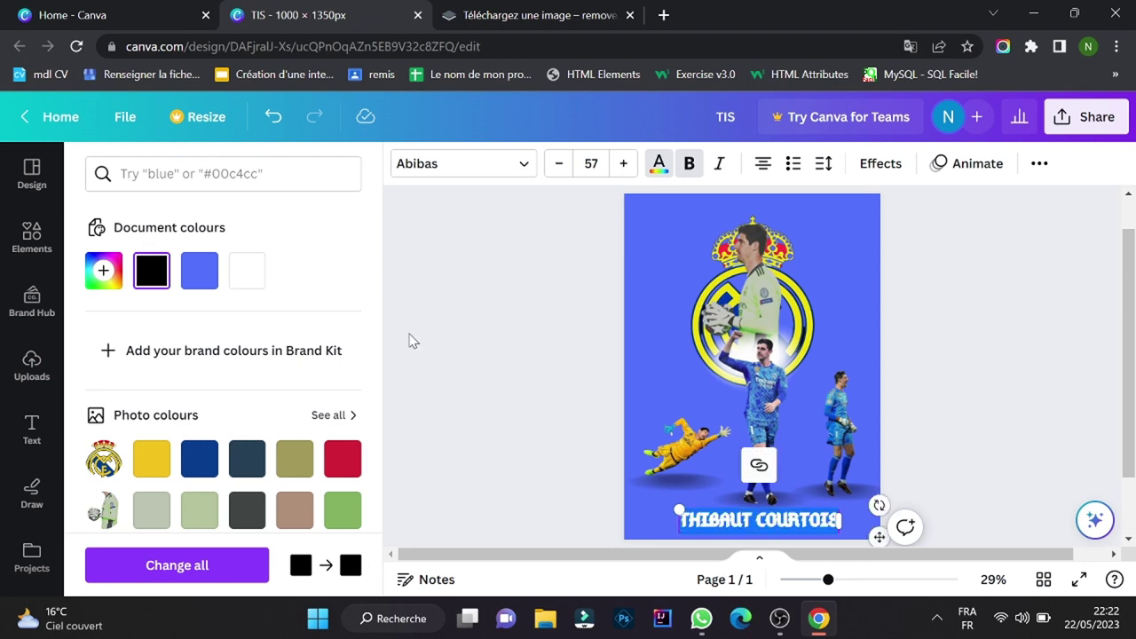
{"action": "left_click", "coordinate": [495, 334]}
{"action": "left_click", "coordinate": [738, 510]}
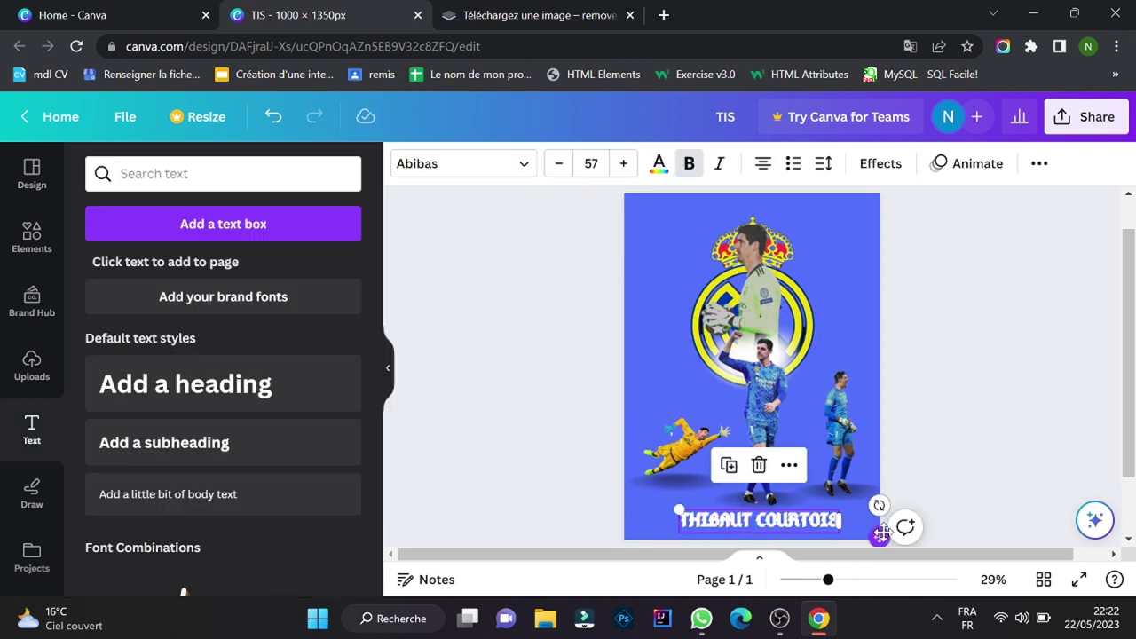
{"action": "left_click", "coordinate": [964, 358]}
Step: Add the Real Madrid crest from Uploads, shrunk into the top-right corner
{"action": "left_click", "coordinate": [32, 364]}
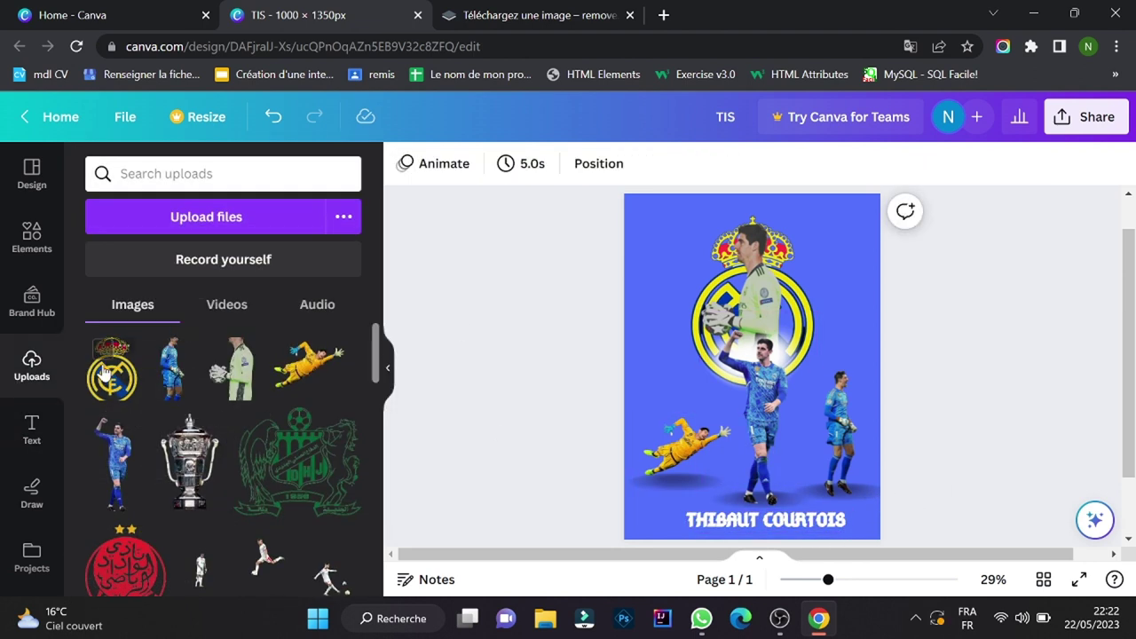
{"action": "left_click", "coordinate": [104, 373]}
{"action": "mouse_move", "coordinate": [815, 457]}
{"action": "left_mouse_down"}
{"action": "mouse_move", "coordinate": [718, 321]}
{"action": "mouse_move", "coordinate": [800, 261]}
{"action": "left_mouse_up"}
Step: Try an Instagram logo from Elements, discard it, and add the soft blurred circle
{"action": "left_click", "coordinate": [32, 235]}
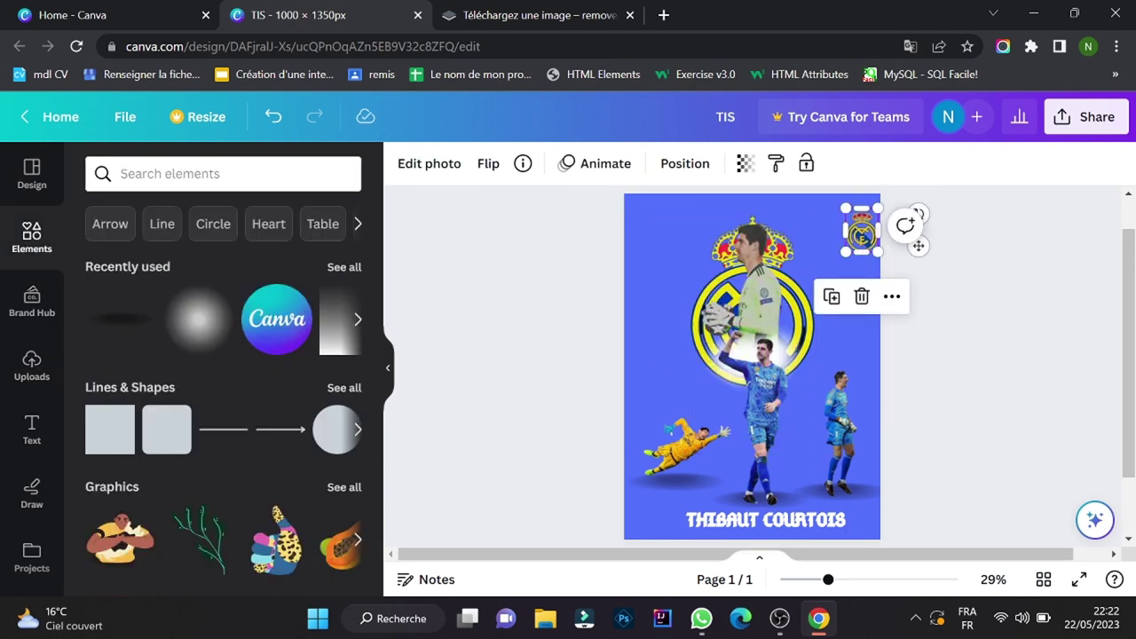
{"action": "left_click", "coordinate": [177, 173]}
{"action": "type", "text": "INATGRAM"}
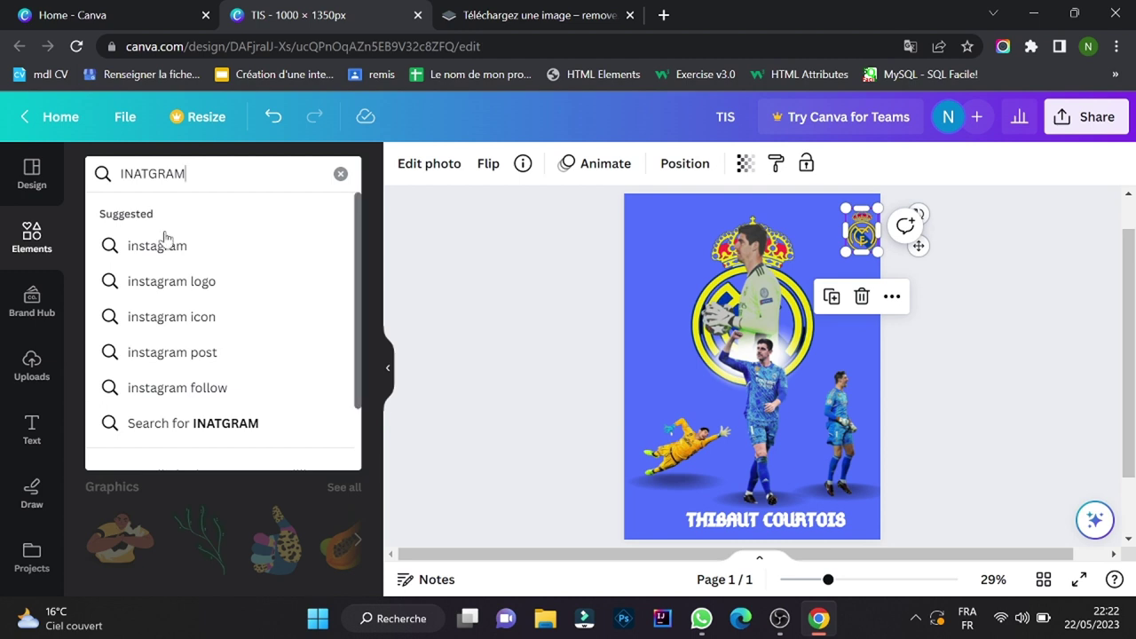
{"action": "left_click", "coordinate": [204, 281]}
{"action": "left_click", "coordinate": [121, 362]}
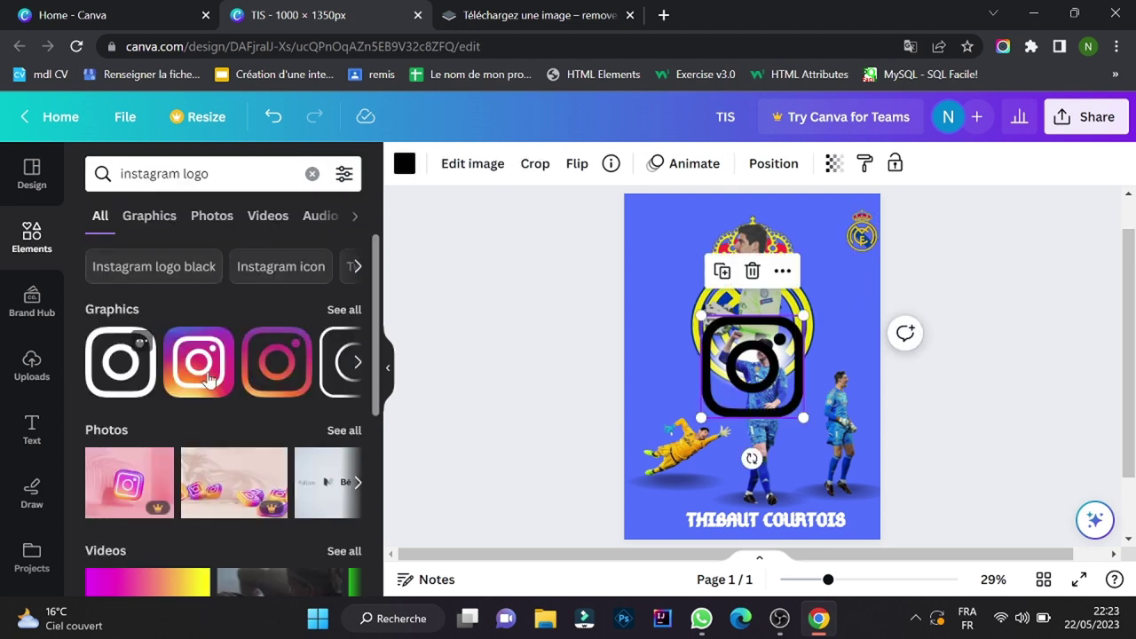
{"action": "left_click", "coordinate": [358, 364]}
{"action": "mouse_move", "coordinate": [809, 422]}
{"action": "left_mouse_down"}
{"action": "mouse_move", "coordinate": [652, 243]}
{"action": "mouse_move", "coordinate": [590, 371]}
{"action": "left_mouse_up"}
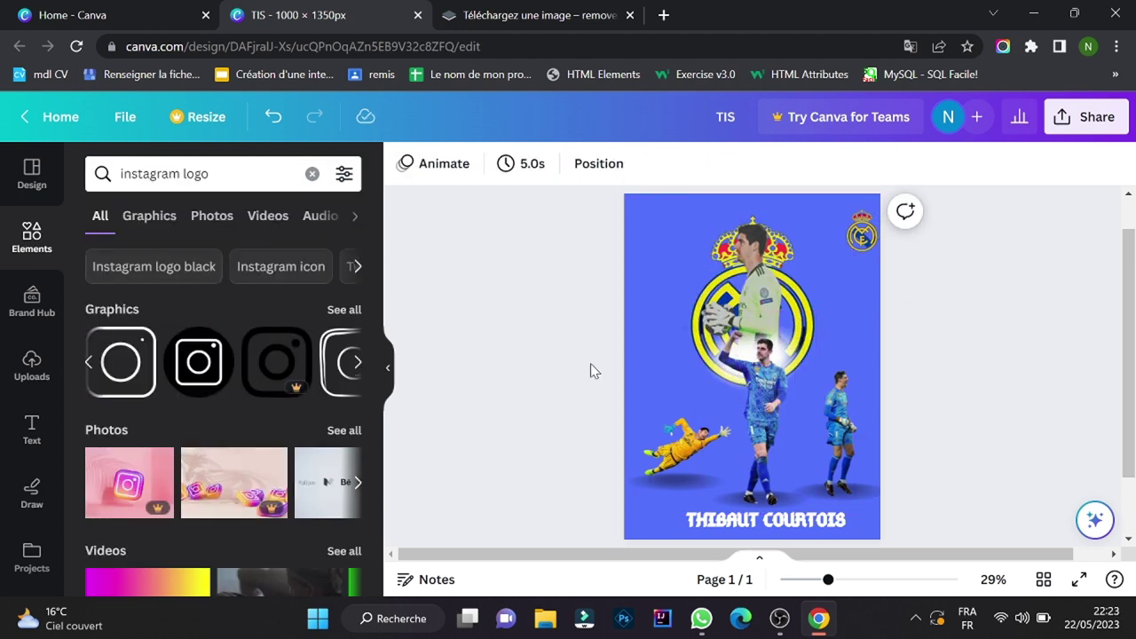
{"action": "left_click", "coordinate": [53, 240]}
{"action": "left_click", "coordinate": [274, 317]}
Step: Enlarge the blur over the crest, duplicate it, and send it to the back
{"action": "left_click_drag", "start_coordinate": [777, 391], "coordinate": [886, 499]}
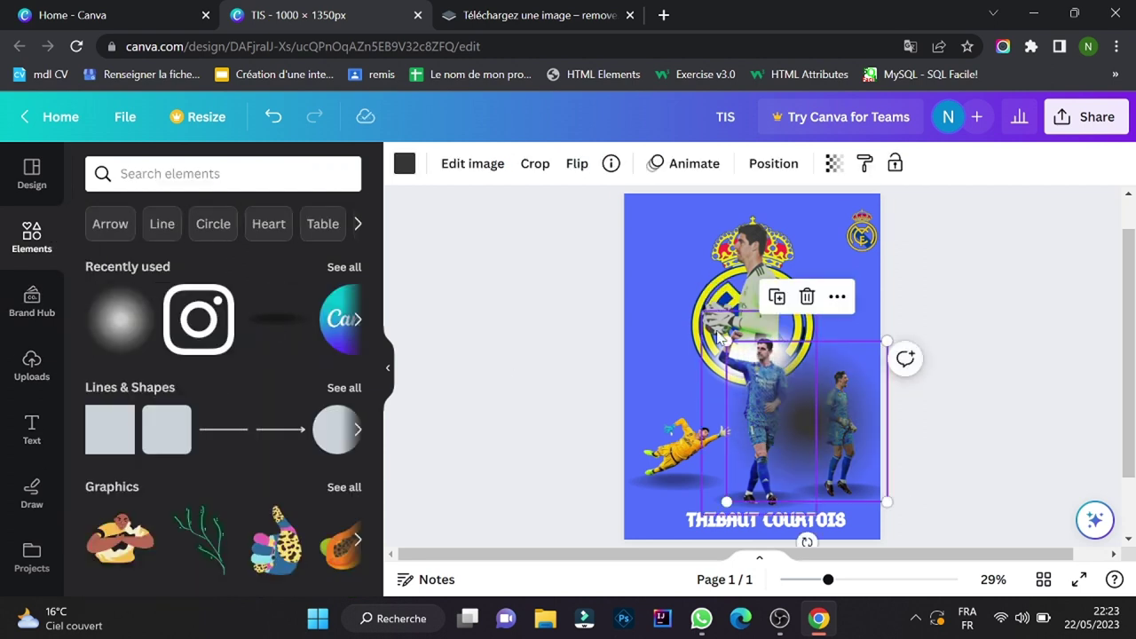
{"action": "left_click_drag", "start_coordinate": [773, 349], "coordinate": [757, 303]}
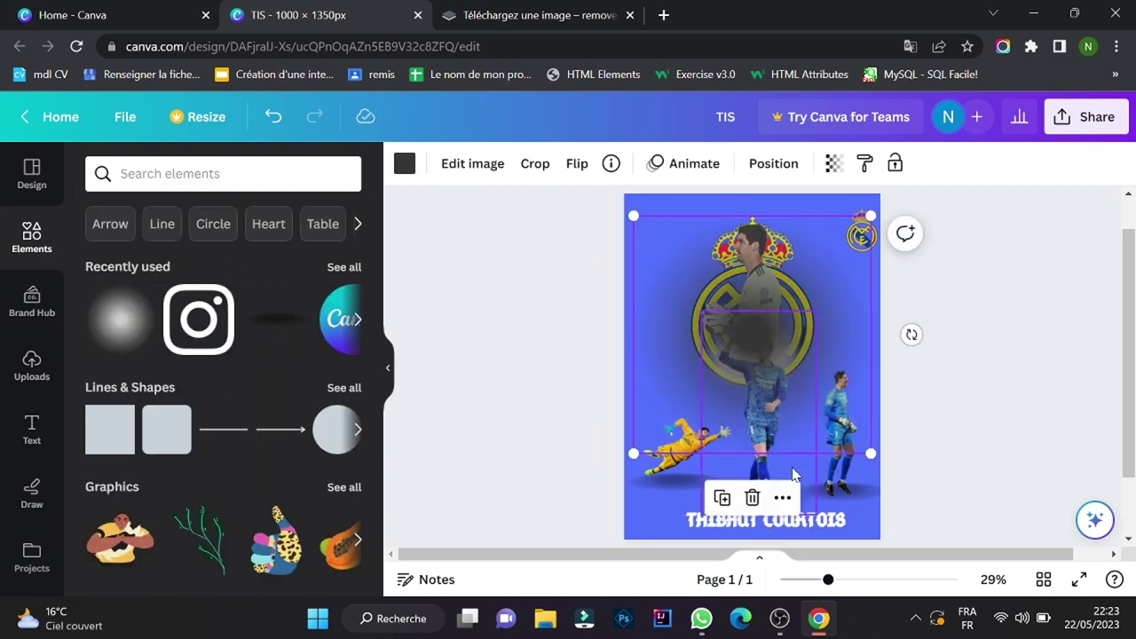
{"action": "right_click", "coordinate": [770, 321]}
{"action": "left_click", "coordinate": [781, 324]}
{"action": "left_click", "coordinate": [786, 169]}
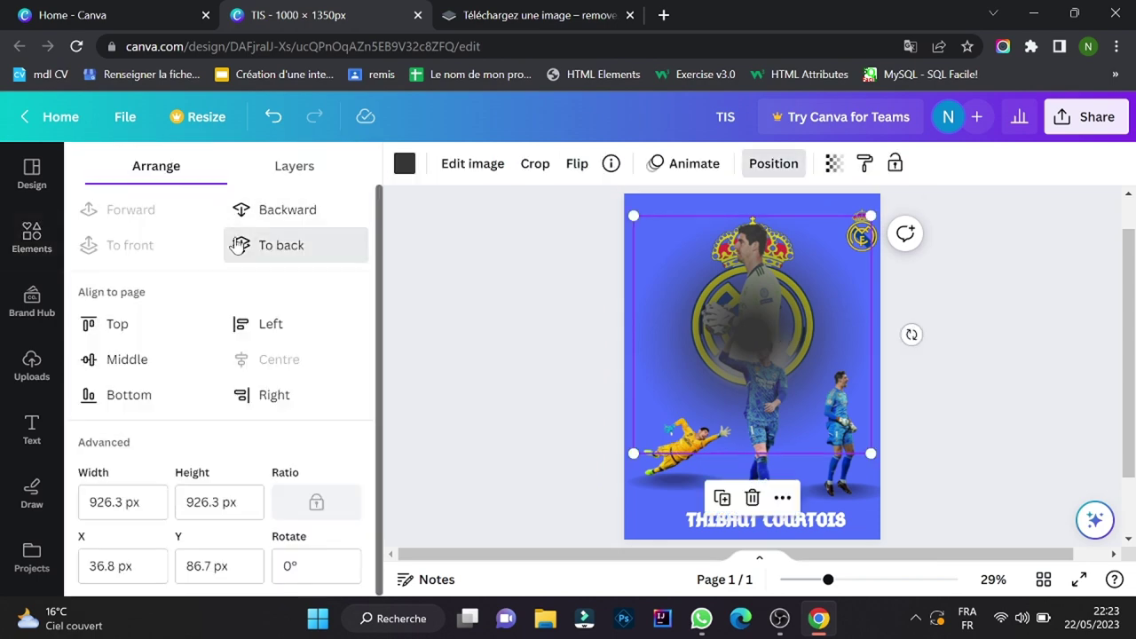
{"action": "left_click", "coordinate": [279, 243]}
{"action": "left_click", "coordinate": [32, 235]}
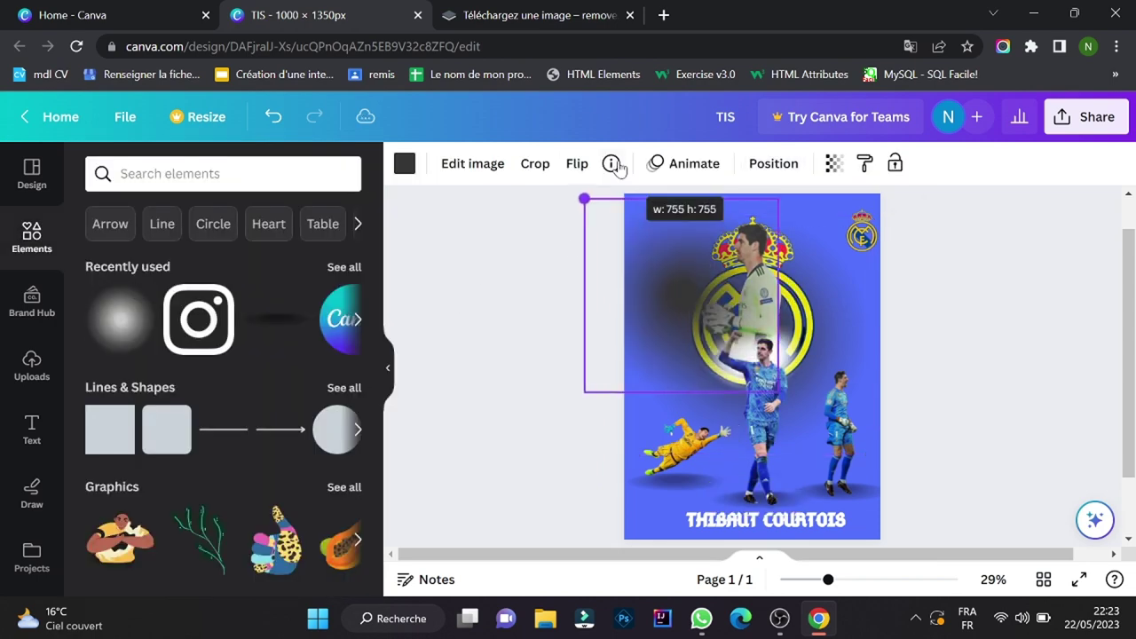
Step: Enlarge the blur over the crest and colour it white to form a glow
{"action": "left_click_drag", "start_coordinate": [726, 341], "coordinate": [595, 186]}
{"action": "left_click_drag", "start_coordinate": [710, 302], "coordinate": [751, 335]}
{"action": "left_click", "coordinate": [404, 163]}
{"action": "left_click", "coordinate": [247, 271]}
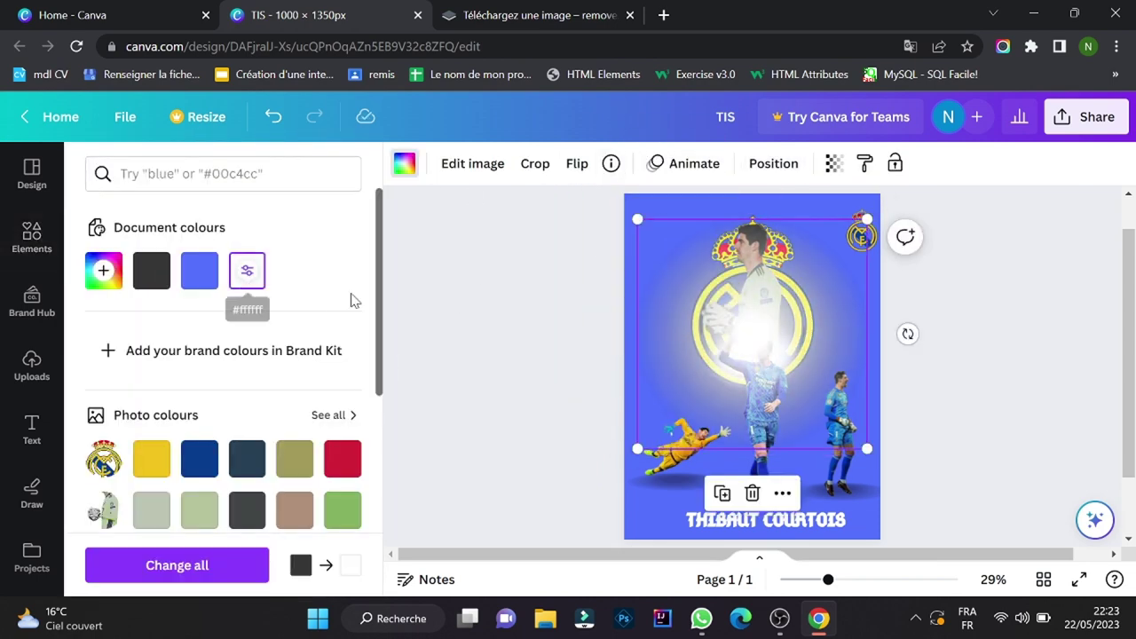
{"action": "left_click", "coordinate": [773, 164]}
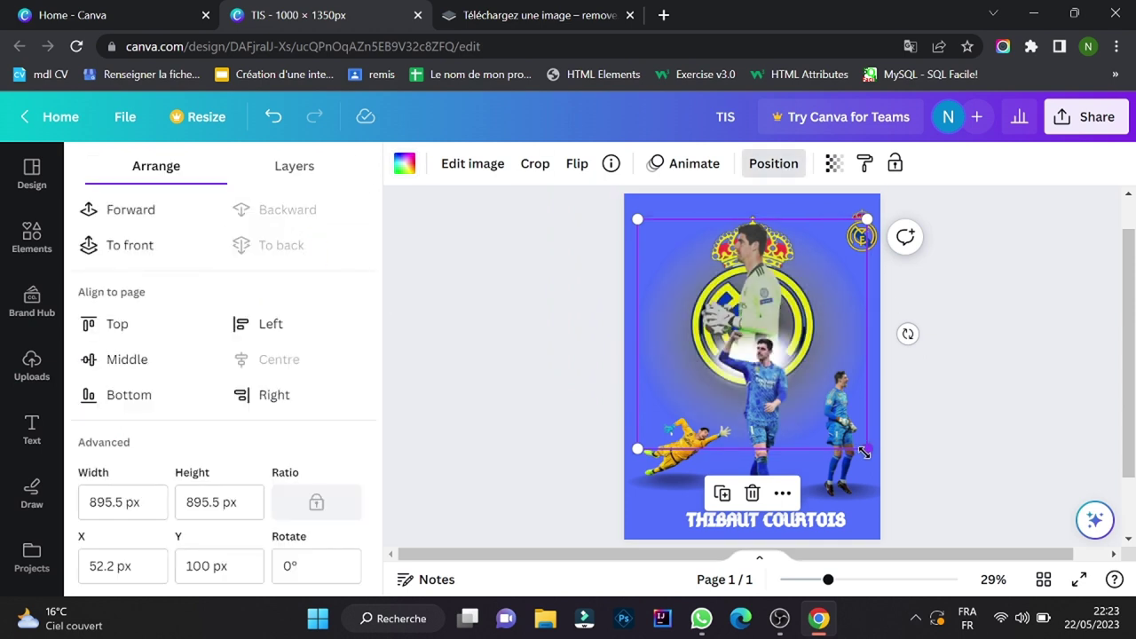
Step: Resize the glow to 722.5 px, centre it behind the crest, and adjust its transparency
{"action": "left_click_drag", "start_coordinate": [867, 449], "coordinate": [822, 405]}
{"action": "key", "text": "ctrl+z"}
{"action": "key", "text": "ctrl+z"}
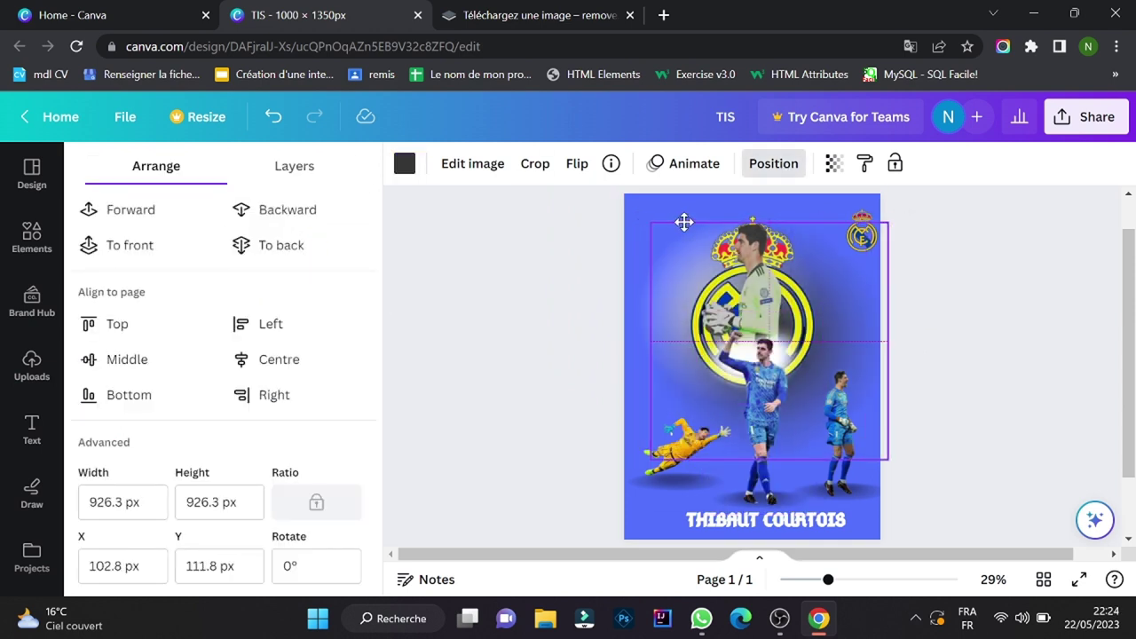
{"action": "key", "text": "ctrl+z"}
{"action": "key", "text": "ctrl+y"}
{"action": "key", "text": "ctrl+y"}
{"action": "key", "text": "ctrl+y"}
{"action": "left_click_drag", "start_coordinate": [652, 279], "coordinate": [674, 294]}
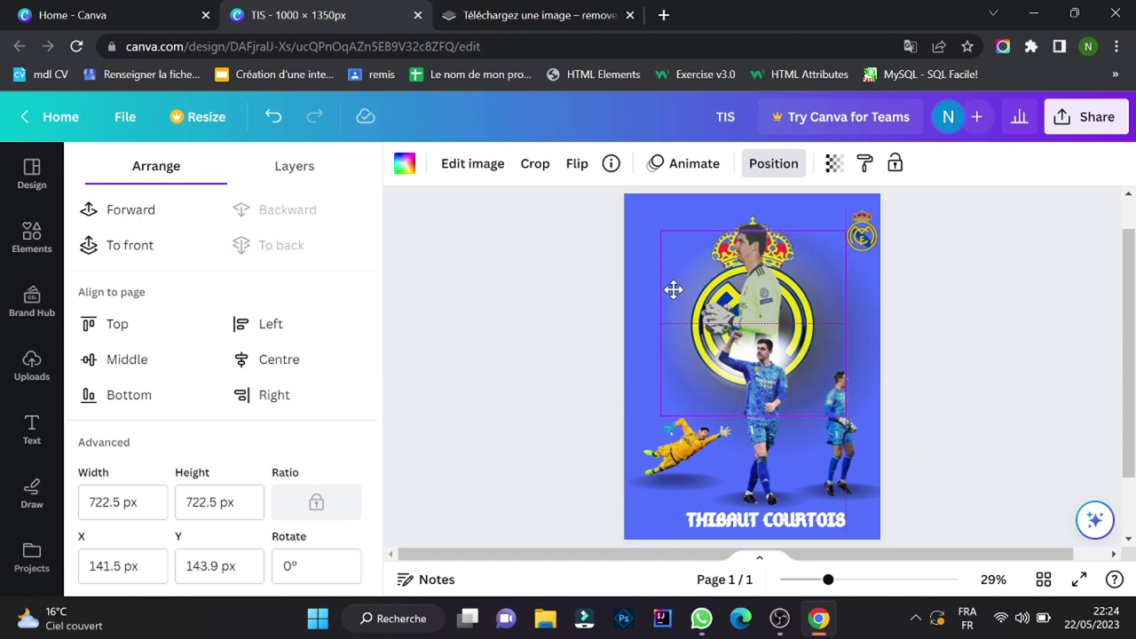
{"action": "left_click", "coordinate": [834, 163]}
{"action": "left_click_drag", "start_coordinate": [835, 236], "coordinate": [773, 236]}
{"action": "key", "text": "ctrl+z"}
{"action": "key", "text": "ctrl+z"}
{"action": "left_click", "coordinate": [833, 163]}
{"action": "key", "text": "ctrl+z"}
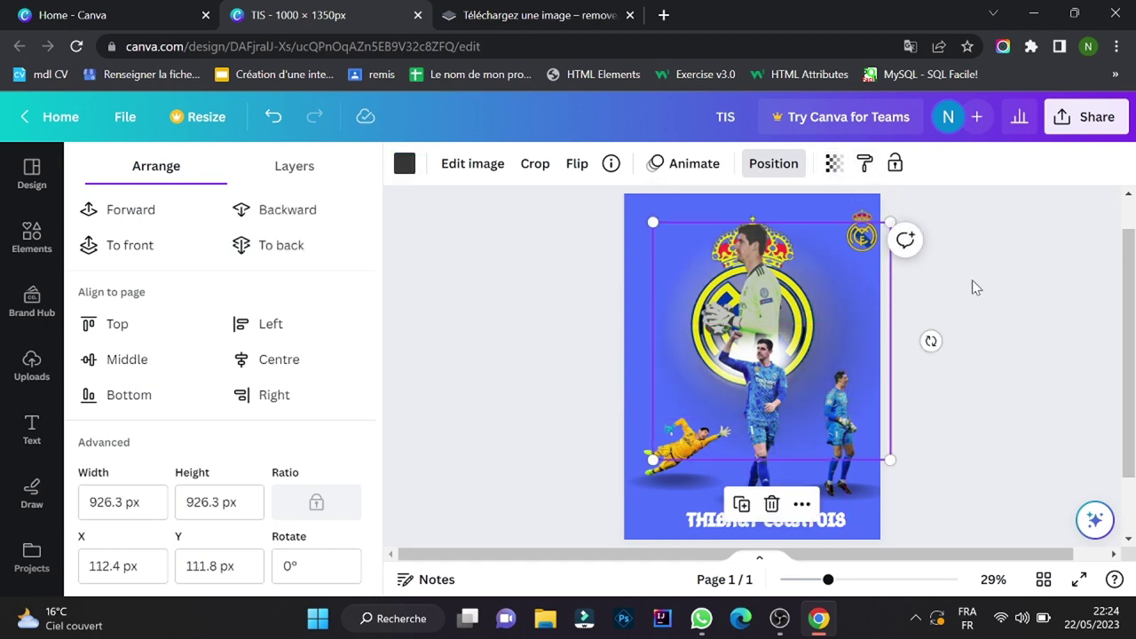